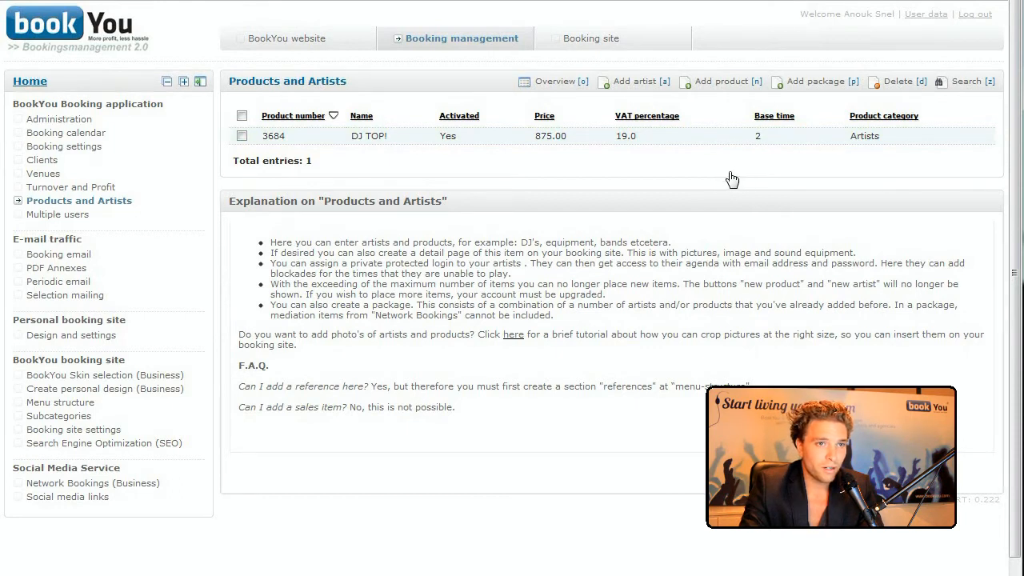
Open the form for a new artist, review its general information fields, and return to the Products and Artists overview.
left_click(635, 82)
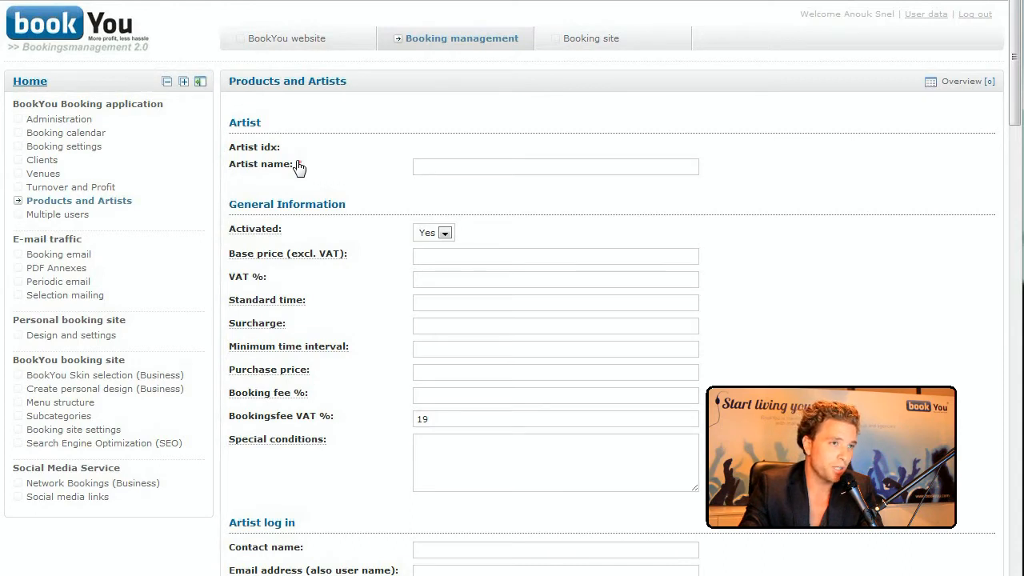
left_click(465, 169)
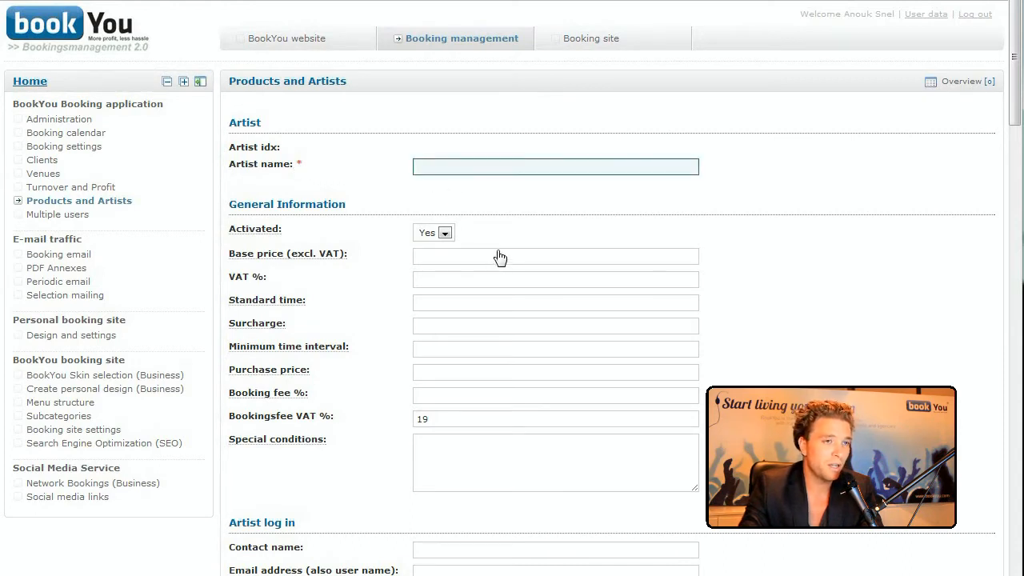
scroll(484, 233, "down", 6)
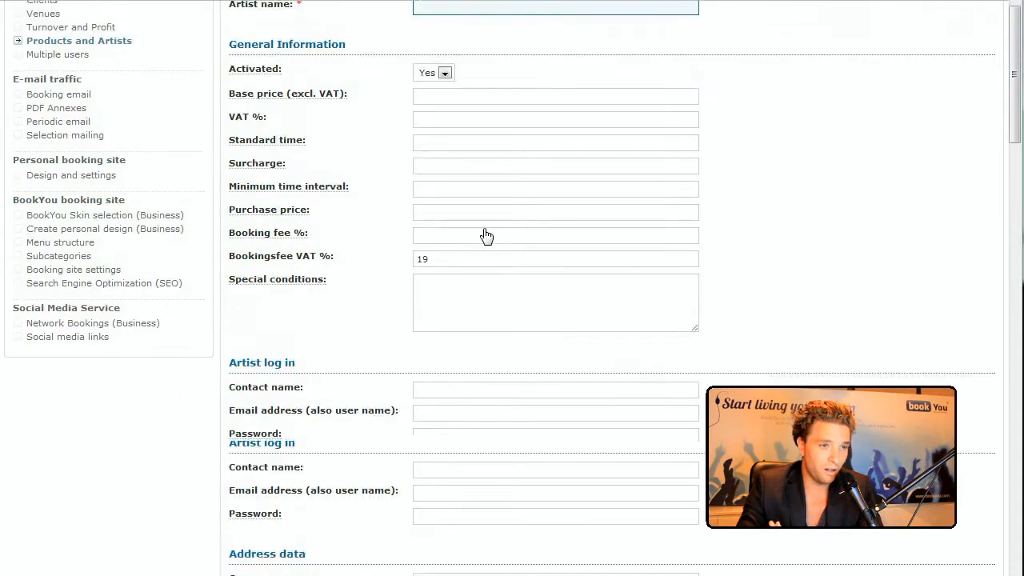
scroll(485, 233, "up", 6)
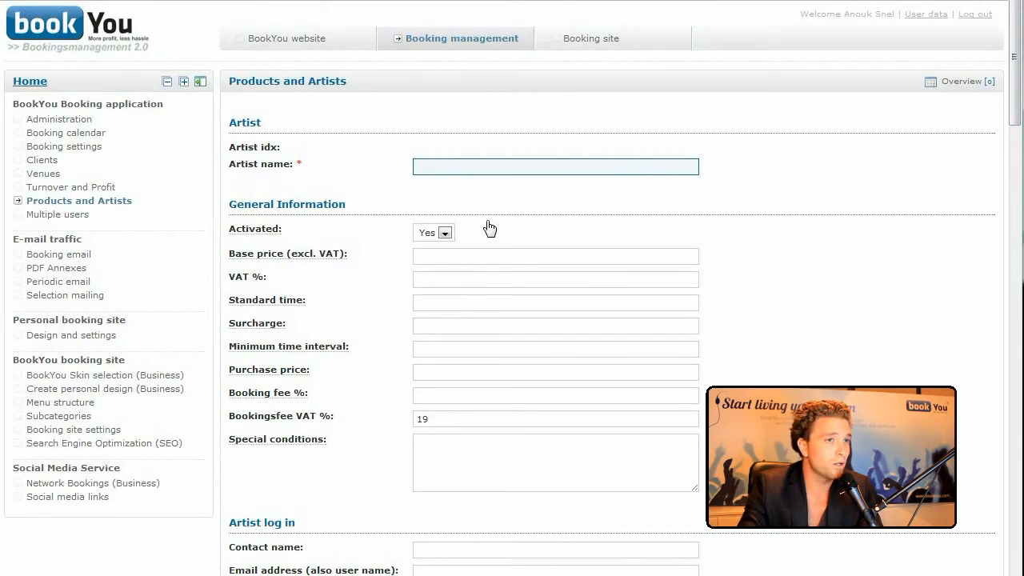
left_click(124, 206)
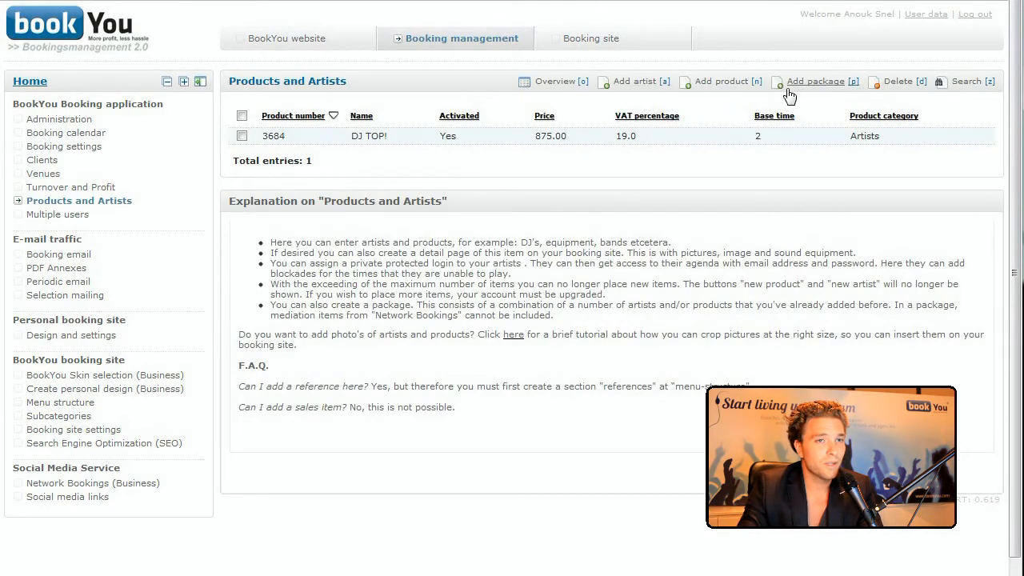
Examine the new package form's content and package discount explanation, and return to the Products and Artists overview.
left_click(816, 85)
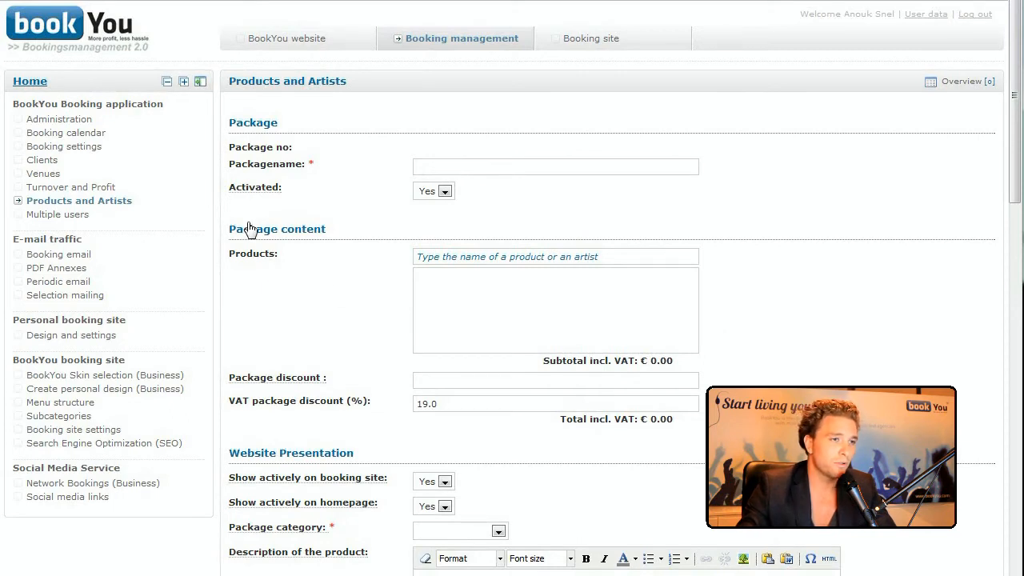
mouse_move(254, 194)
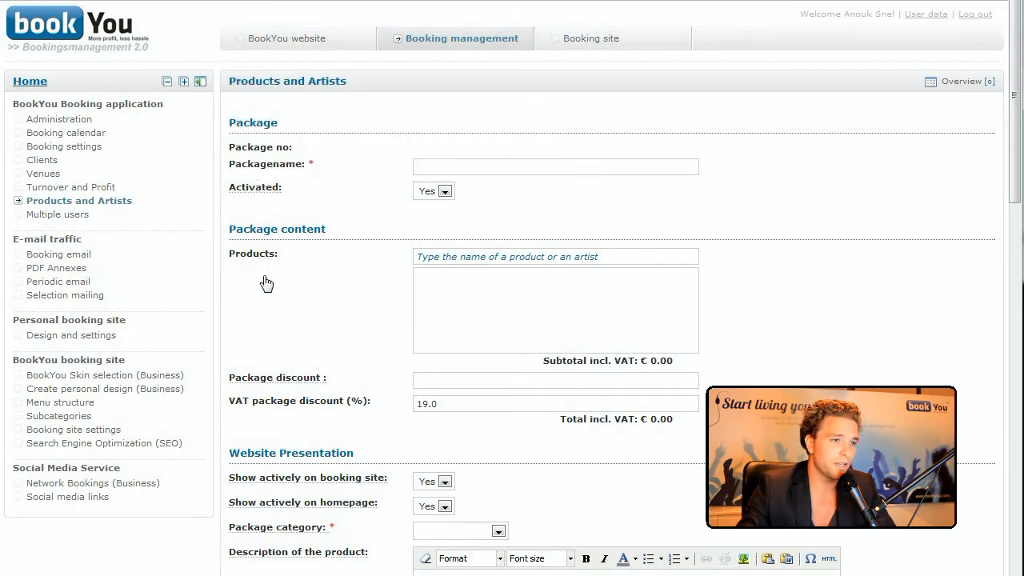
mouse_move(282, 387)
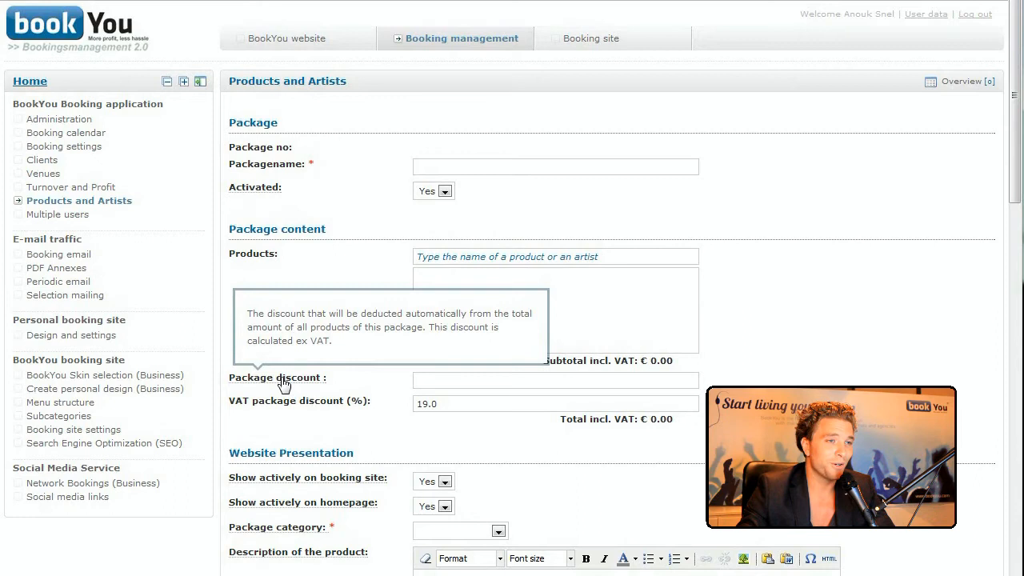
scroll(433, 263, "down", 4)
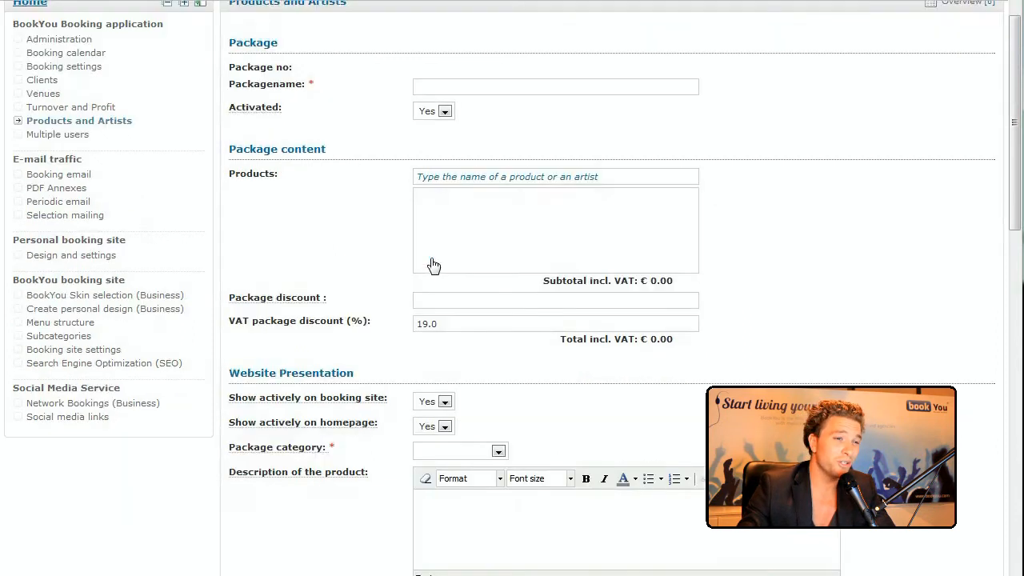
scroll(433, 263, "up", 4)
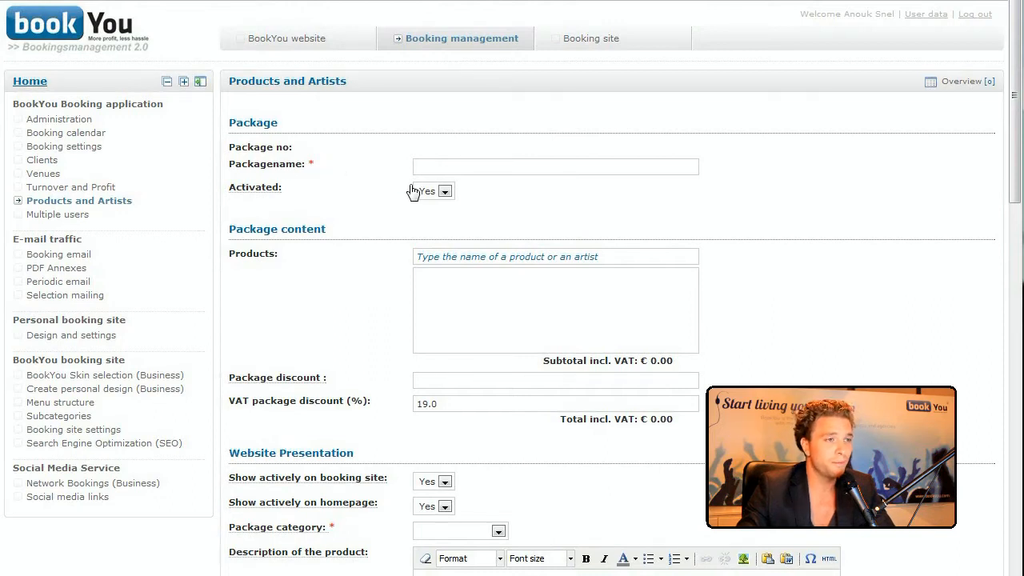
left_click(120, 204)
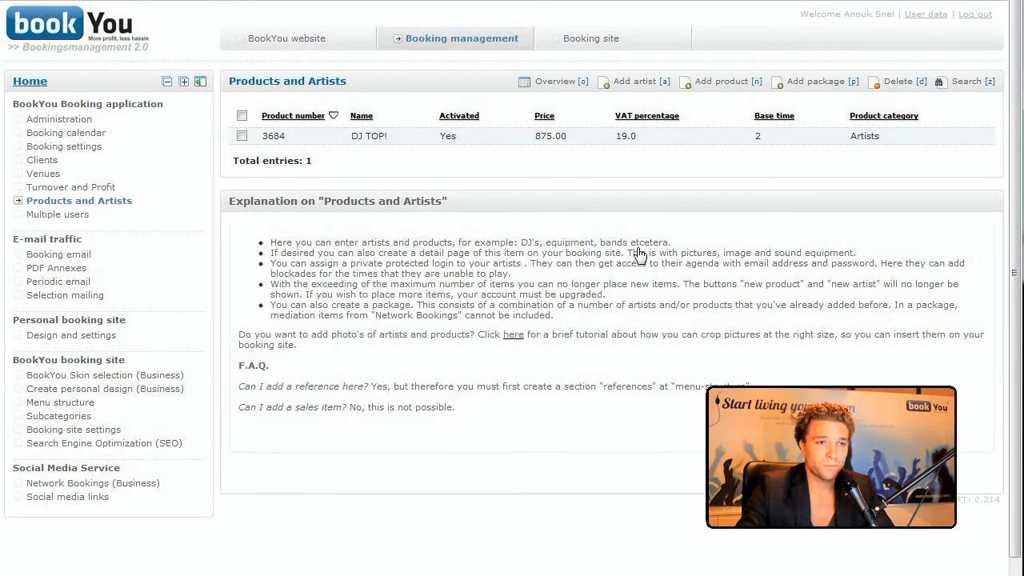
Reopen the new package form and review its product selection and website presentation fields.
left_click(825, 90)
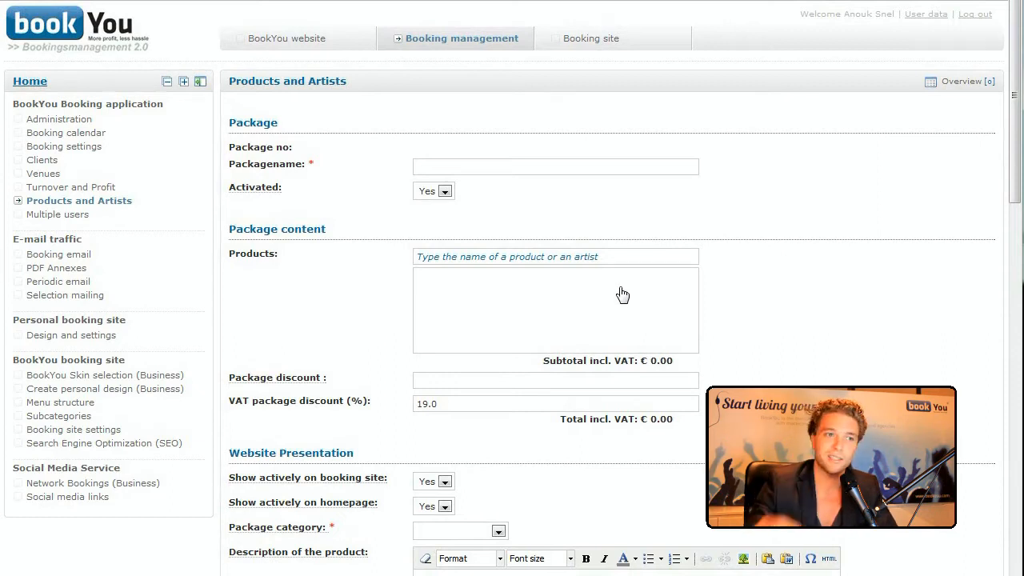
scroll(616, 297, "down", 2)
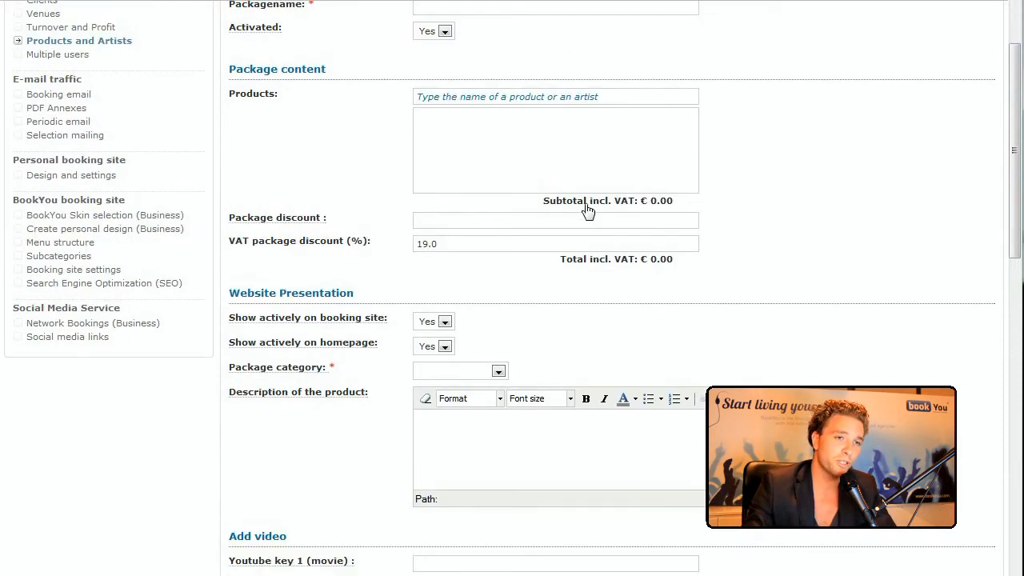
scroll(585, 210, "up", 2)
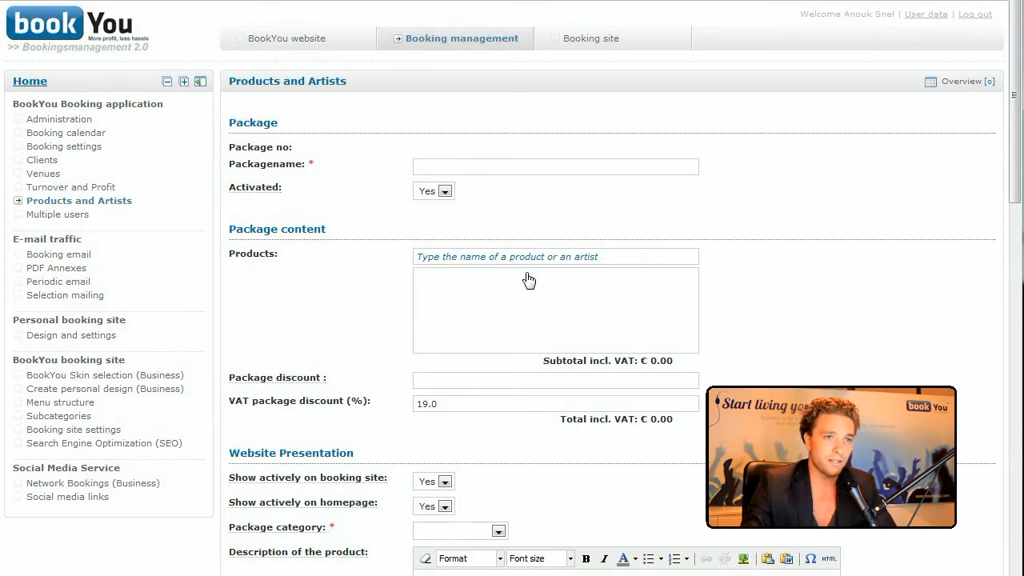
View the booking calendar's weekly overview and go back to the Products and Artists list.
left_click(64, 133)
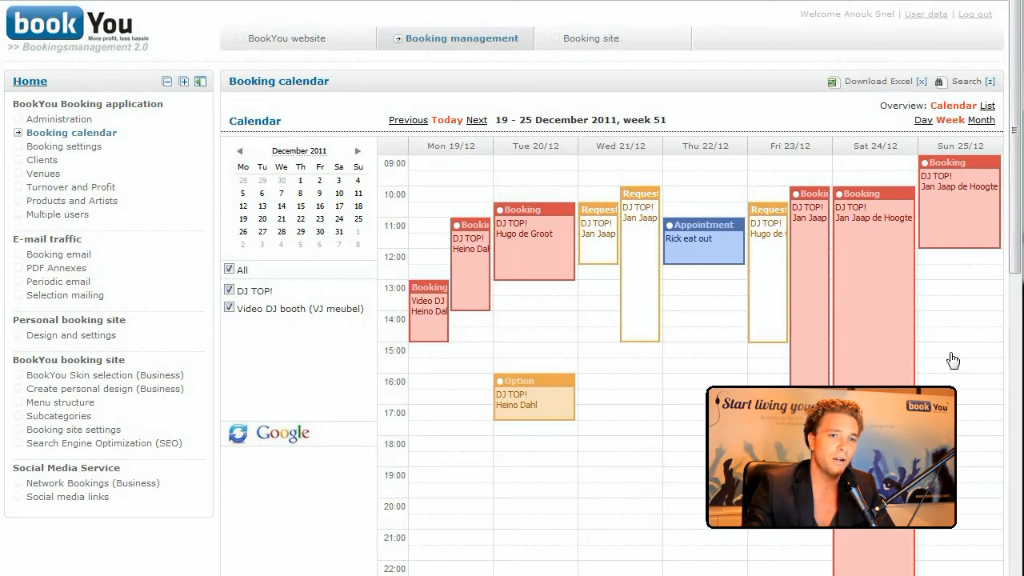
left_click(94, 205)
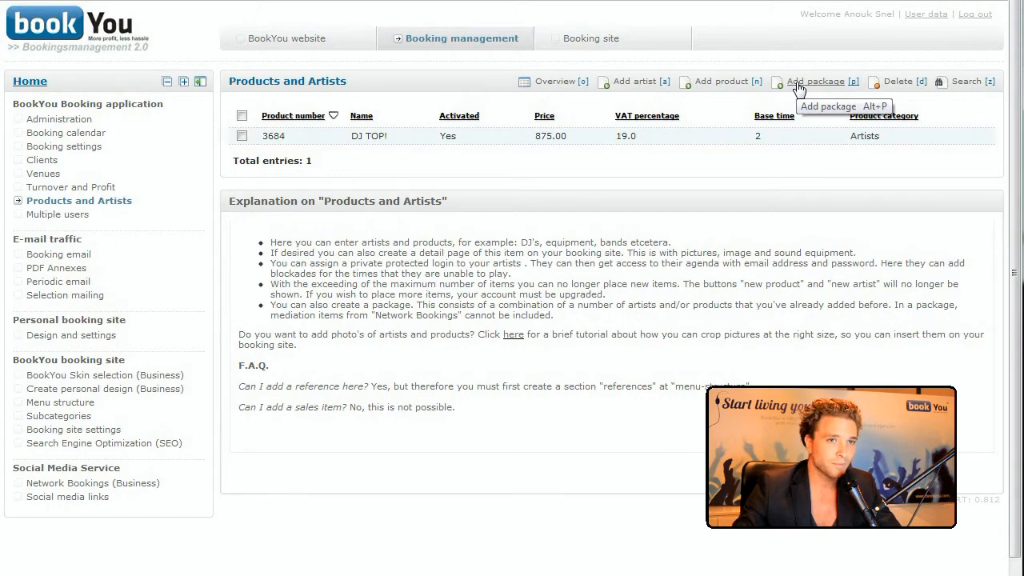
Look at the blank artist form, and open the details of the existing artist DJ TOP!
left_click(635, 83)
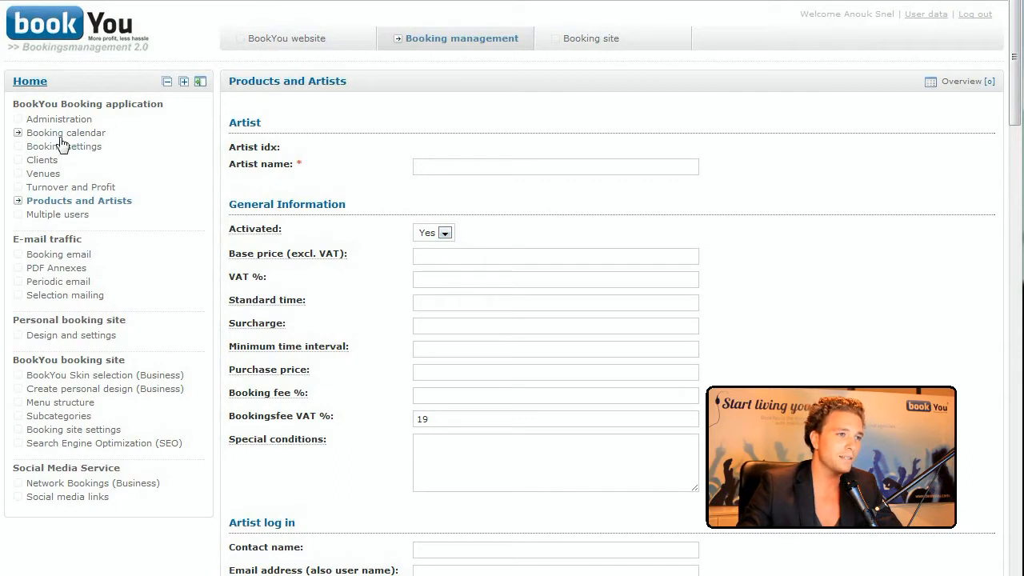
left_click(79, 200)
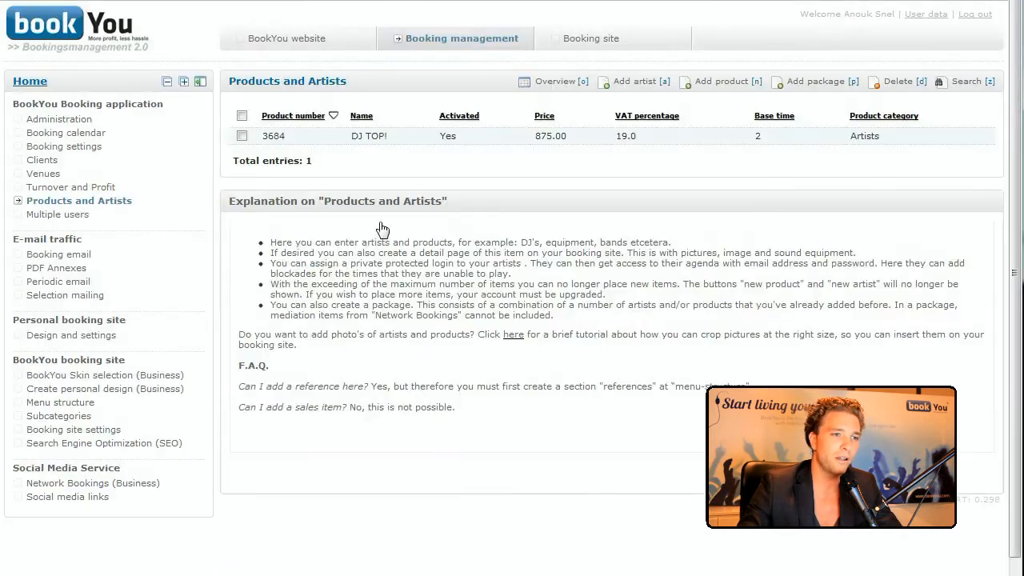
left_click(303, 147)
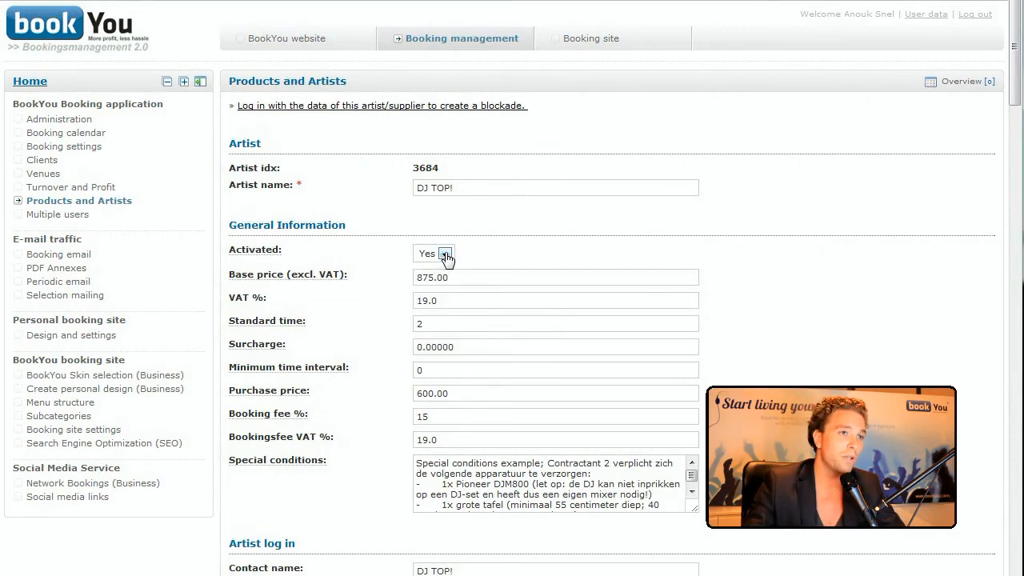
Start a booking from the calendar for 22 December 2011, 14:30 to 16:30, list its selectable items, and return to Products and Artists.
left_click(88, 134)
left_click(729, 336)
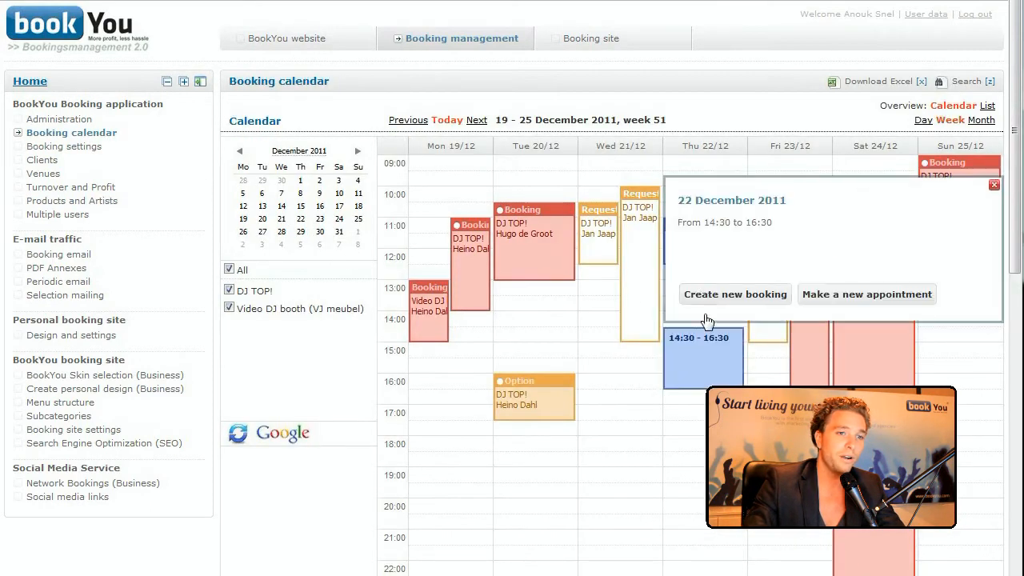
left_click(725, 298)
left_click(404, 258)
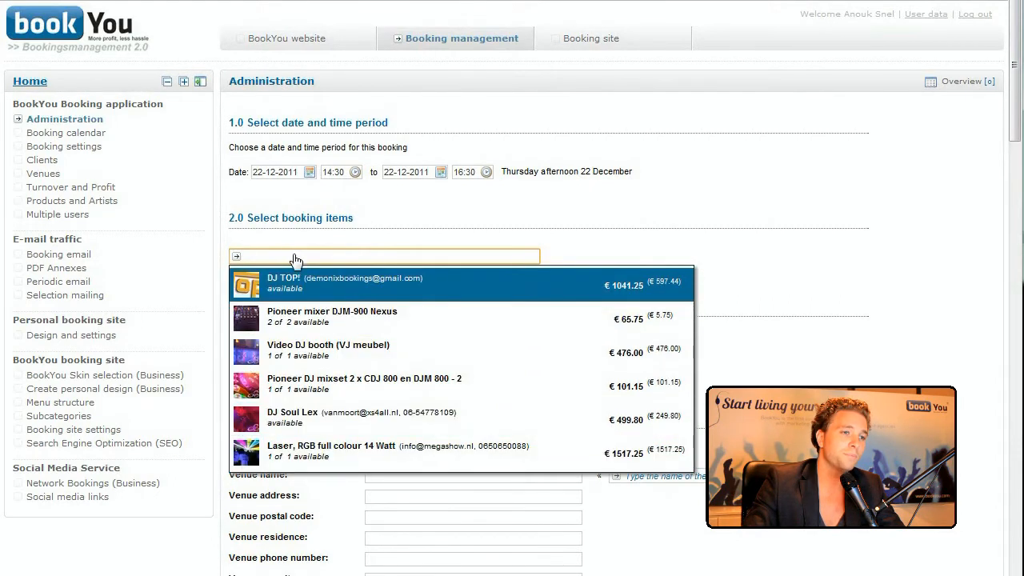
left_click(85, 201)
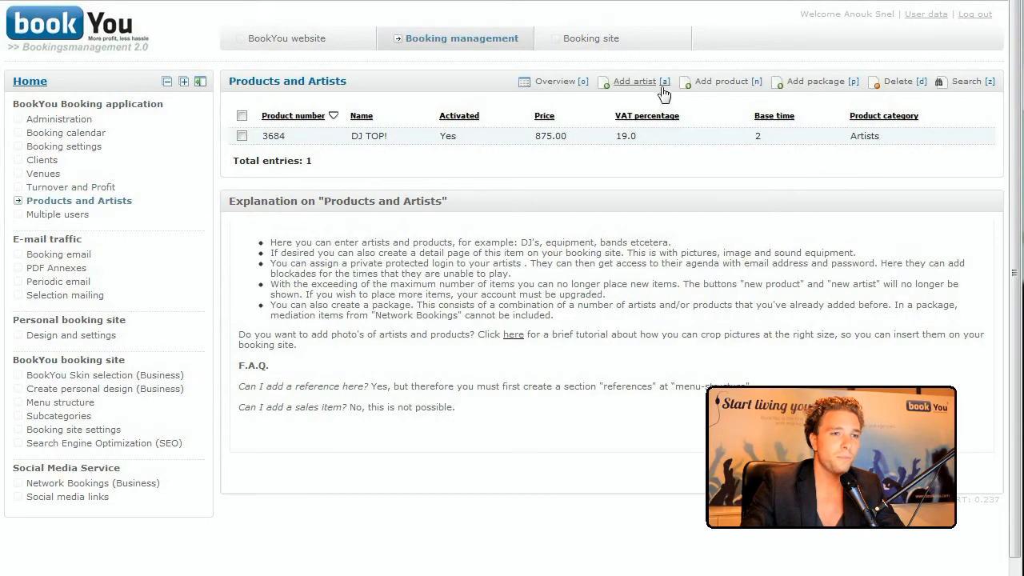
Open the form for adding a new artist.
left_click(629, 85)
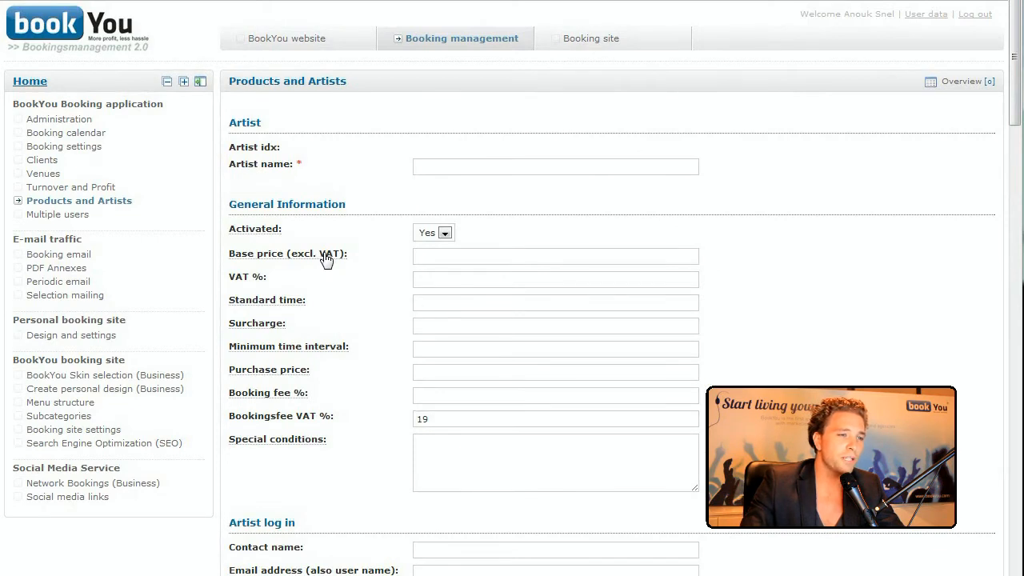
mouse_move(326, 257)
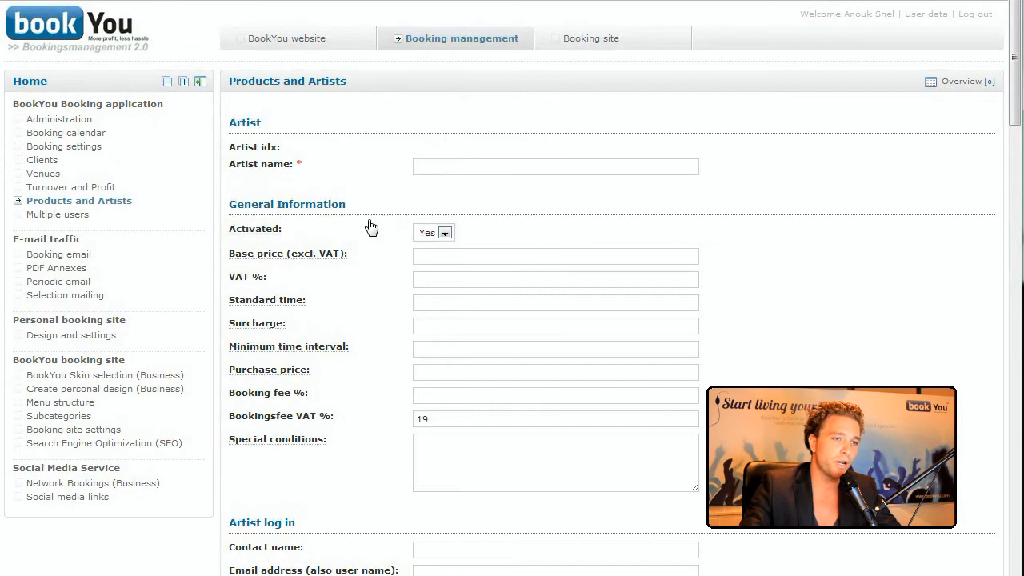
left_click(446, 259)
type("0.0")
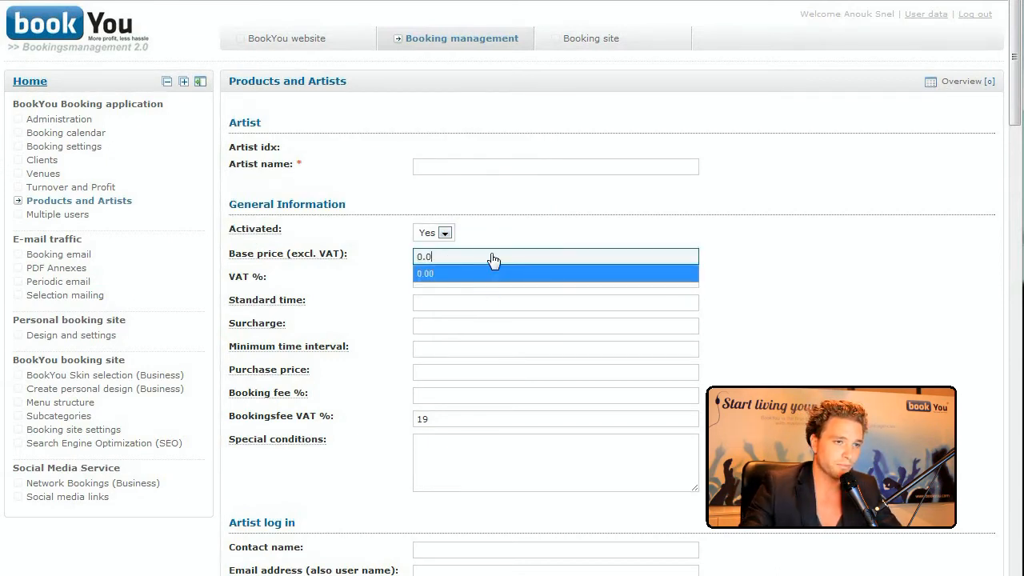
key("BackSpace")
key("BackSpace")
key("BackSpace")
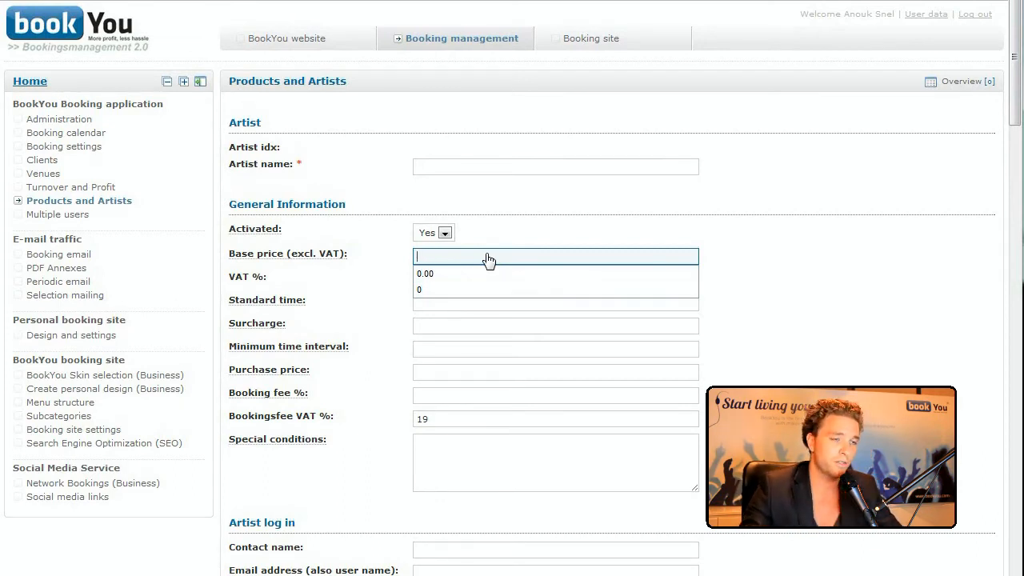
Examine the surcharge field and the explanations for the standard time and minimum time interval of the new artist.
left_click(519, 334)
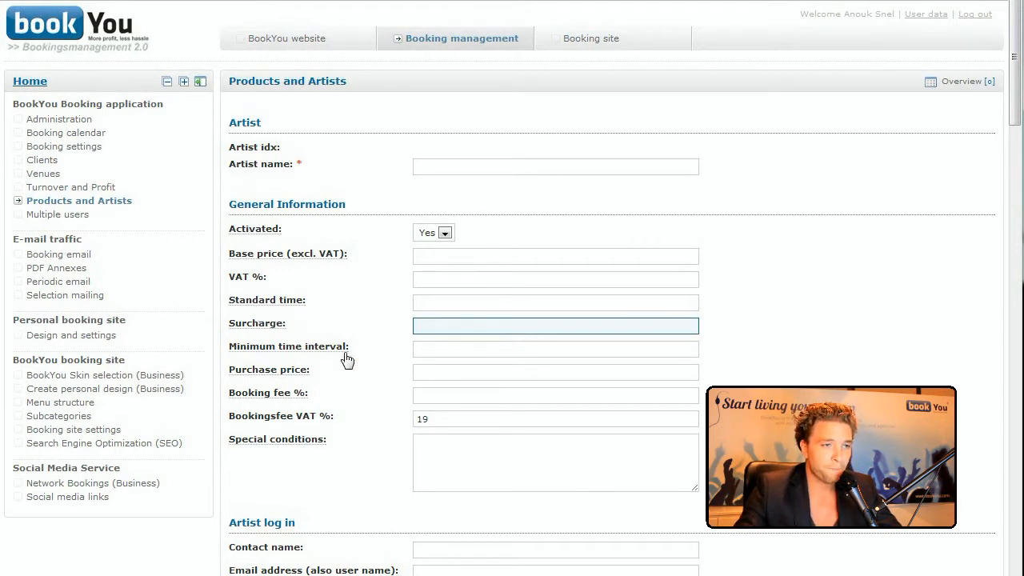
mouse_move(283, 306)
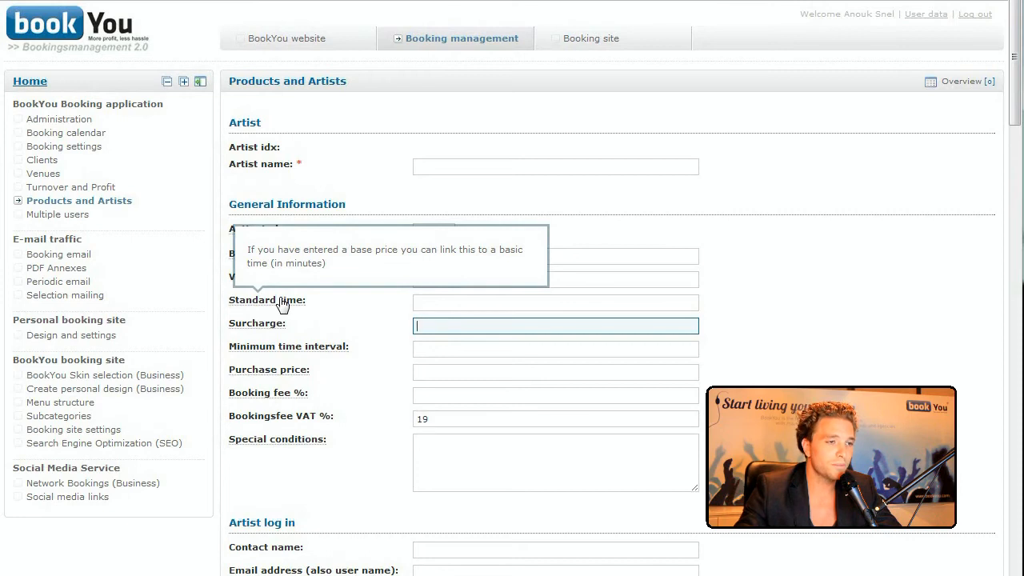
mouse_move(322, 355)
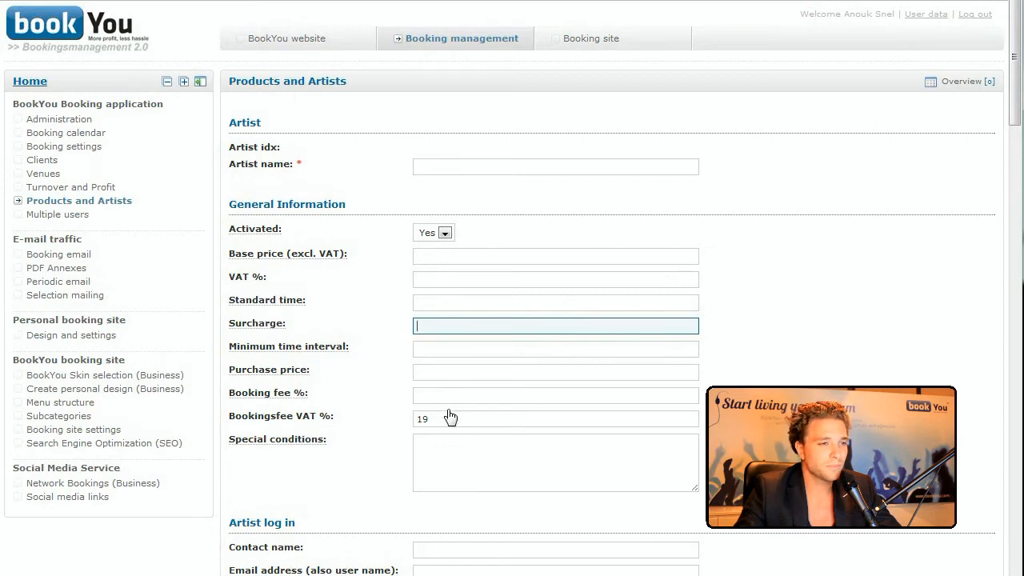
scroll(448, 424, "down", 2)
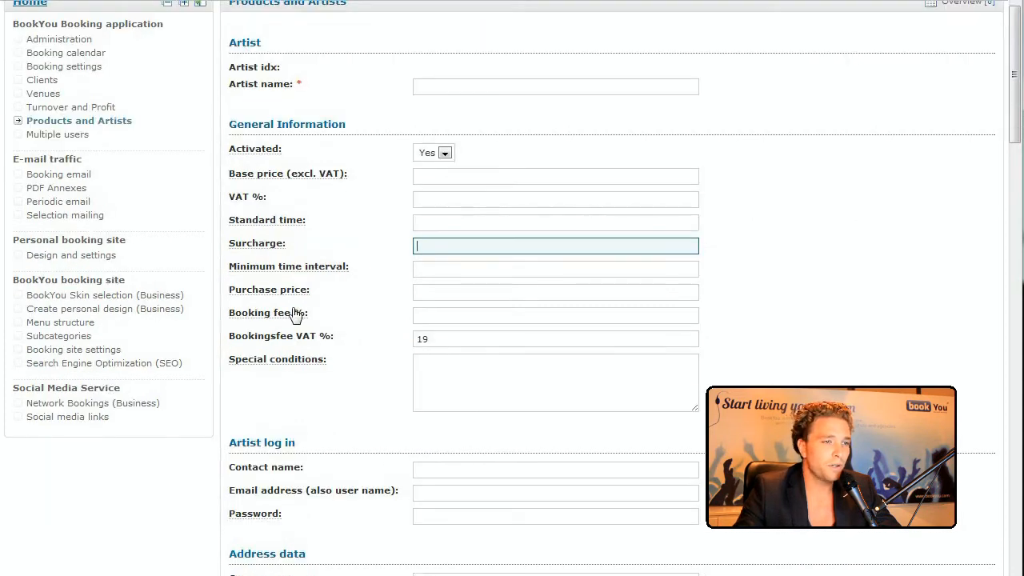
Read the explanations for the artist's purchase price and special conditions, and check the suggested purchase price entries.
mouse_move(292, 296)
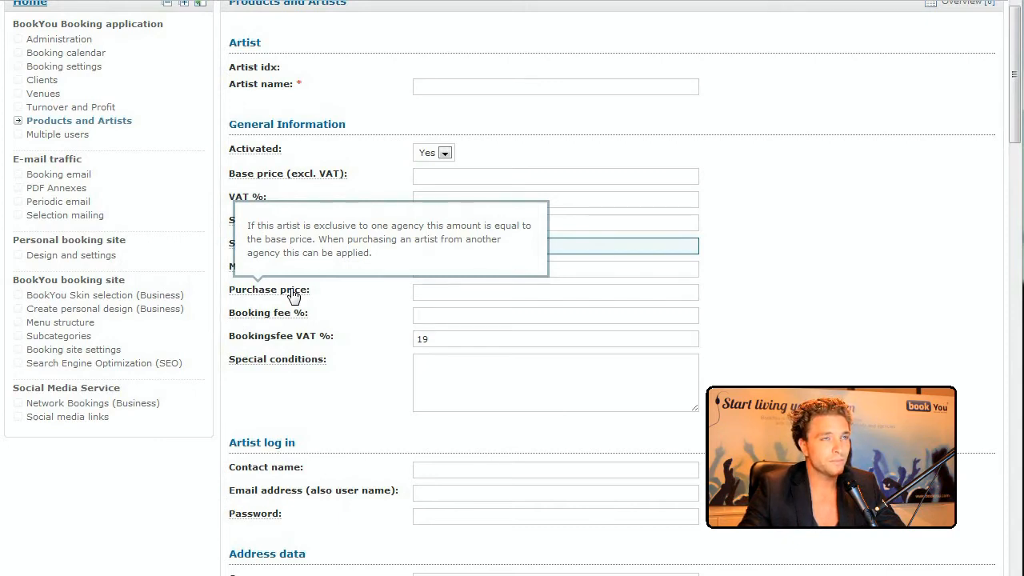
left_click(432, 298)
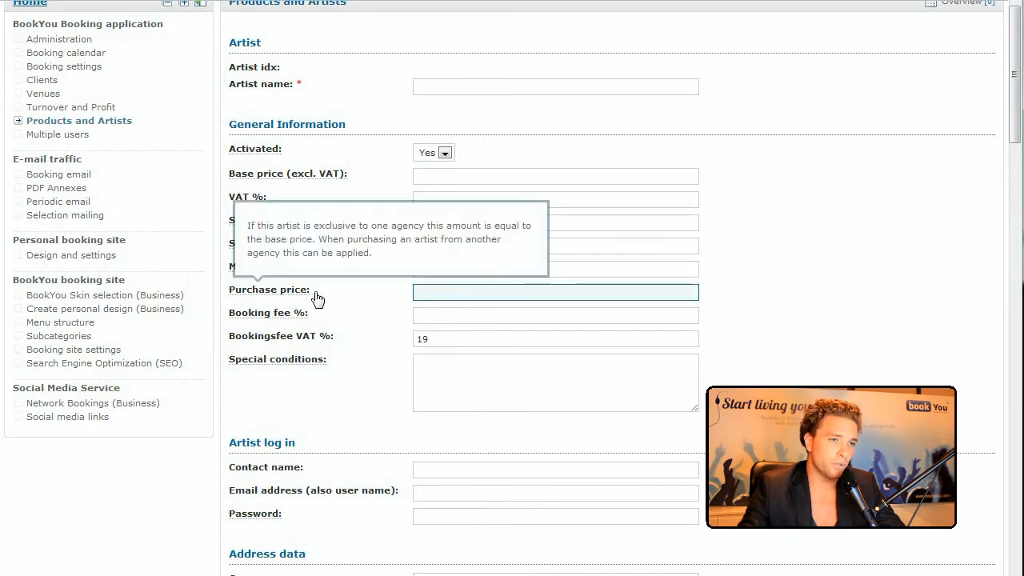
left_click(442, 301)
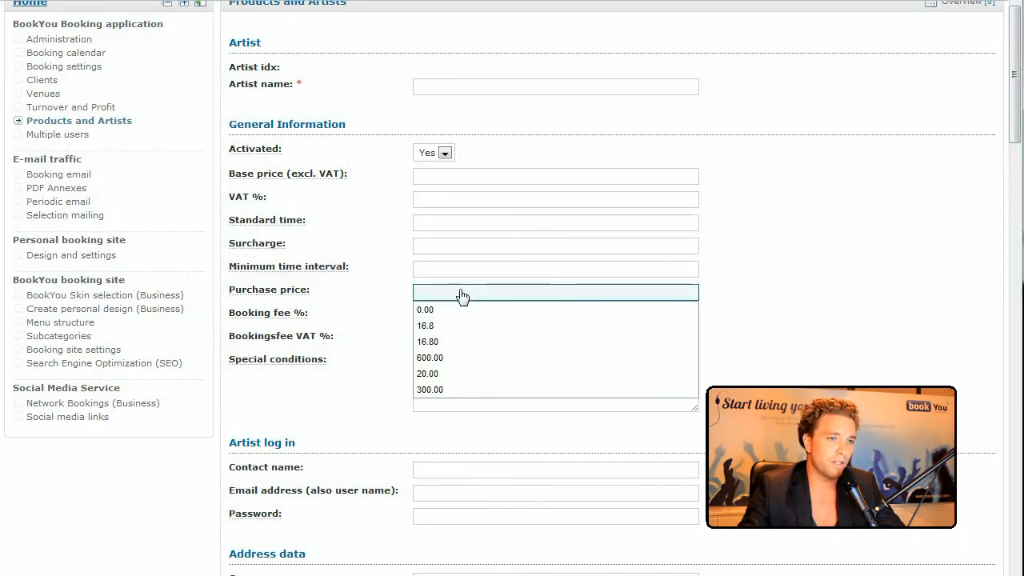
left_click(384, 284)
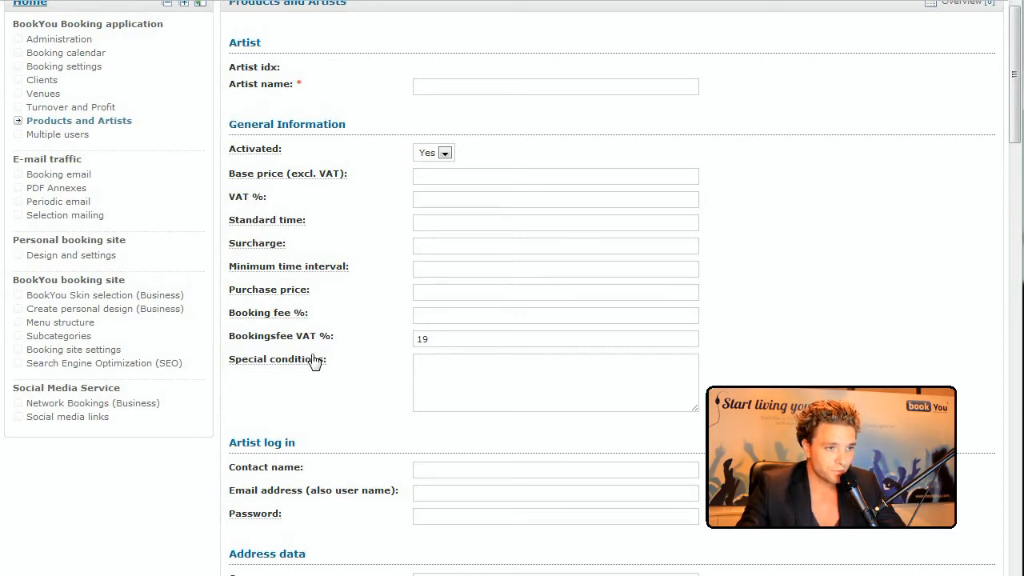
mouse_move(315, 361)
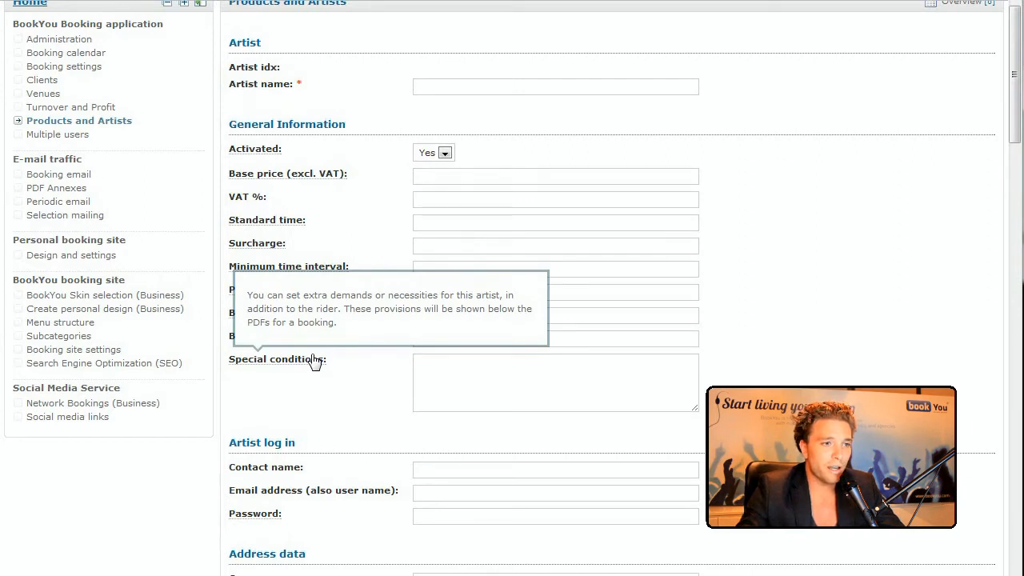
Examine the new artist's special conditions field and its explanation.
left_click(474, 392)
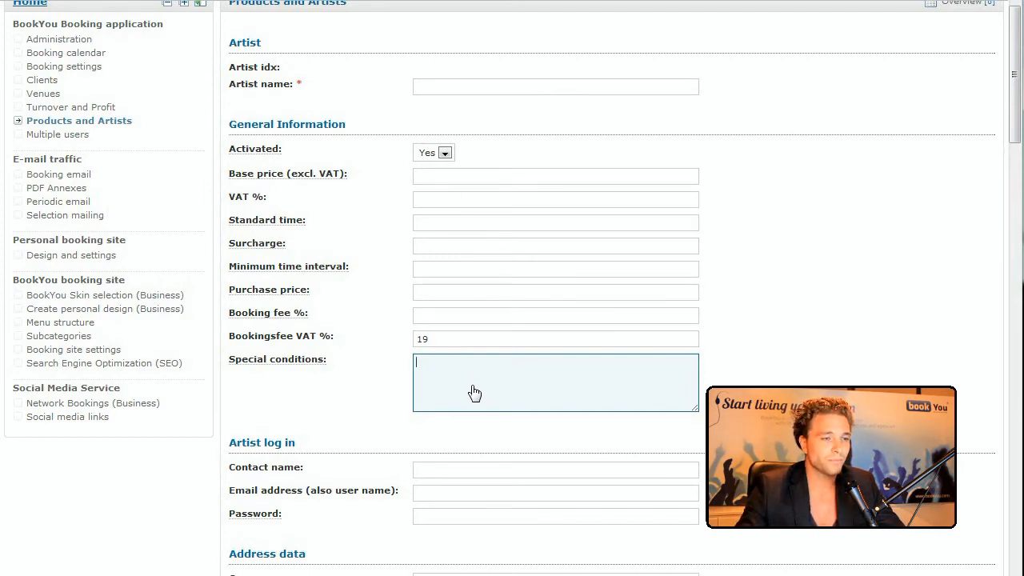
mouse_move(309, 364)
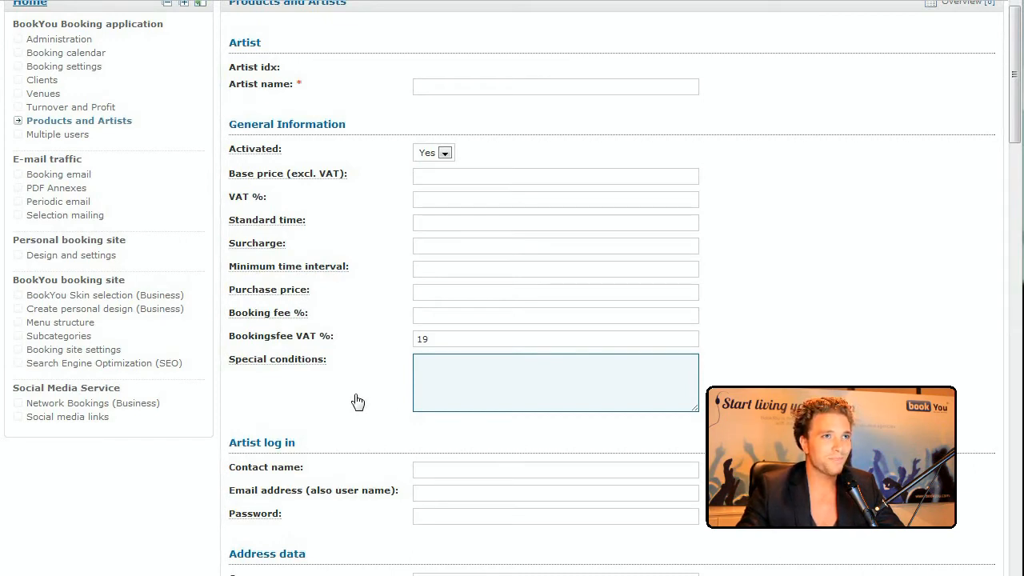
scroll(678, 425, "down", 2)
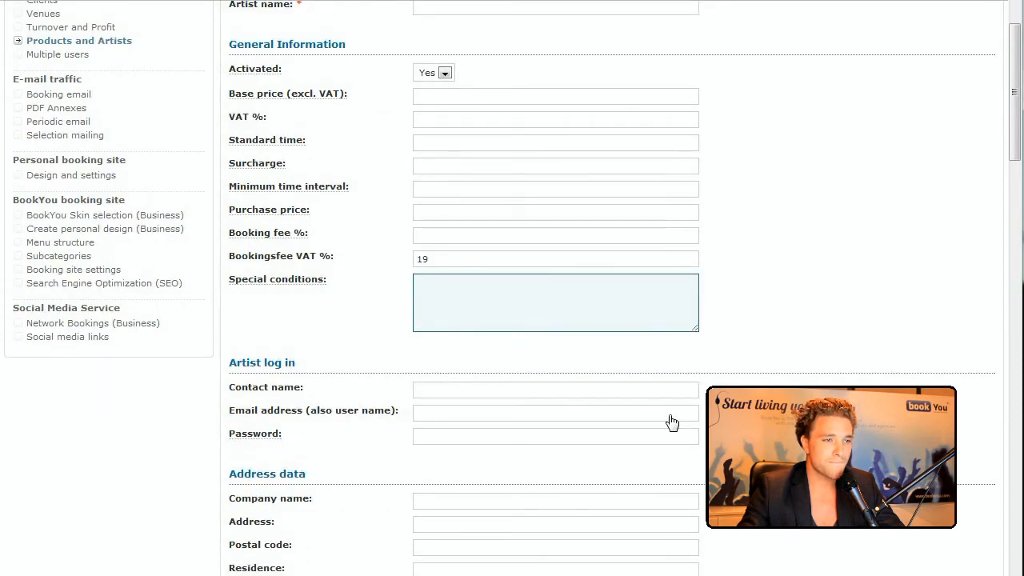
scroll(671, 422, "down", 3)
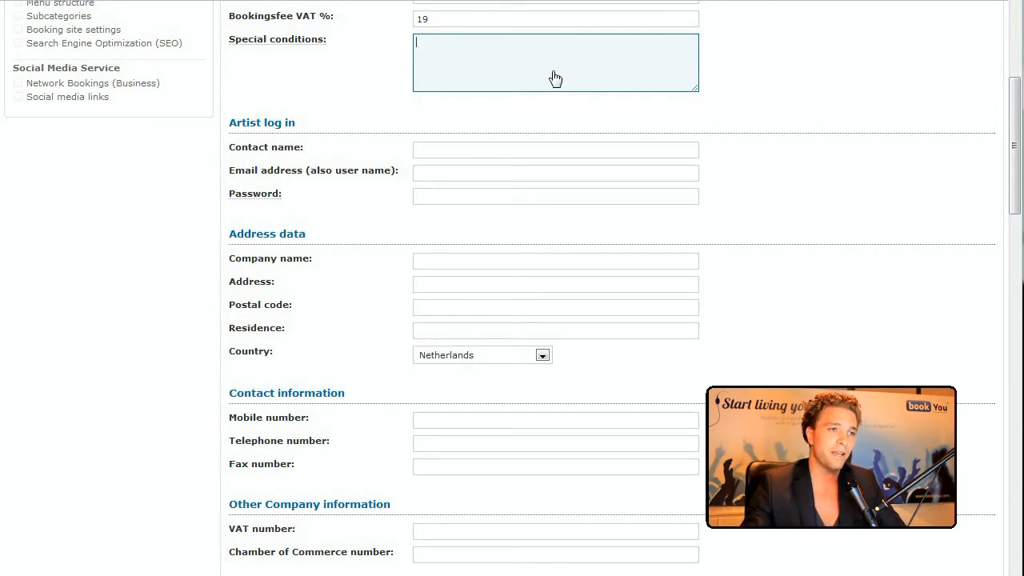
Examine the artist's login fields: contact name, e-mail address that doubles as user name, and the explanation for the password.
left_click(444, 156)
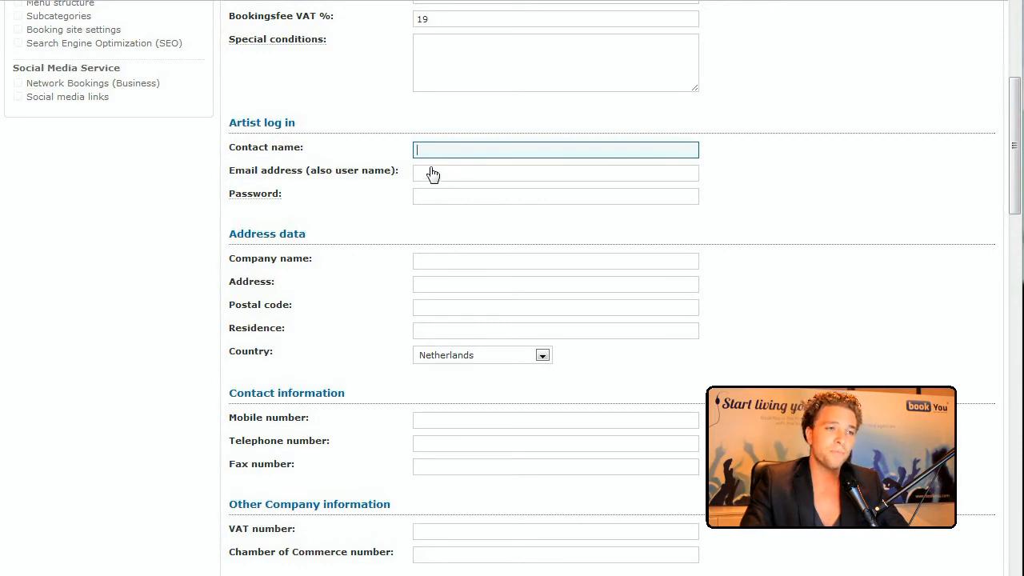
left_click(432, 177)
left_click(450, 206)
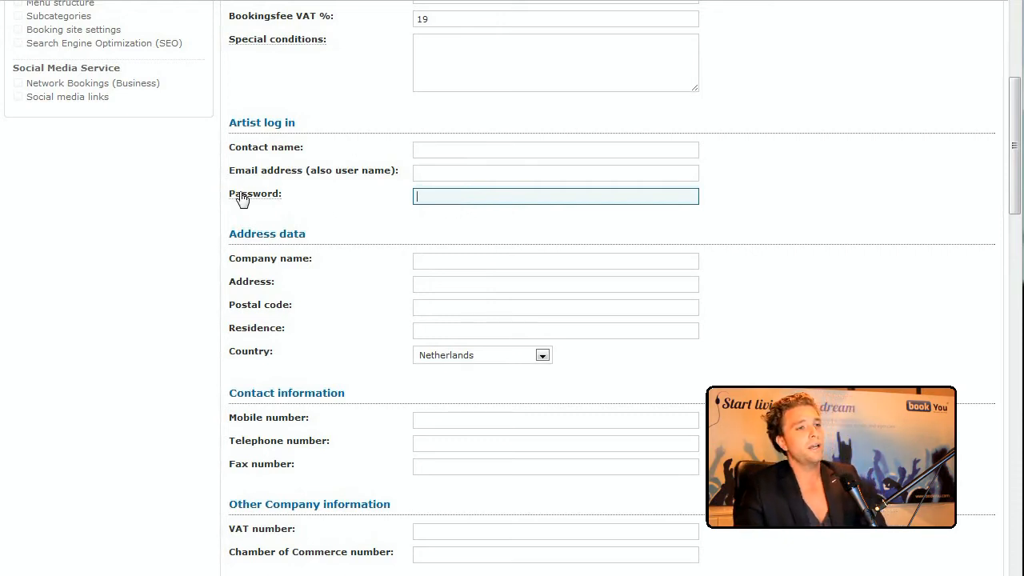
mouse_move(241, 198)
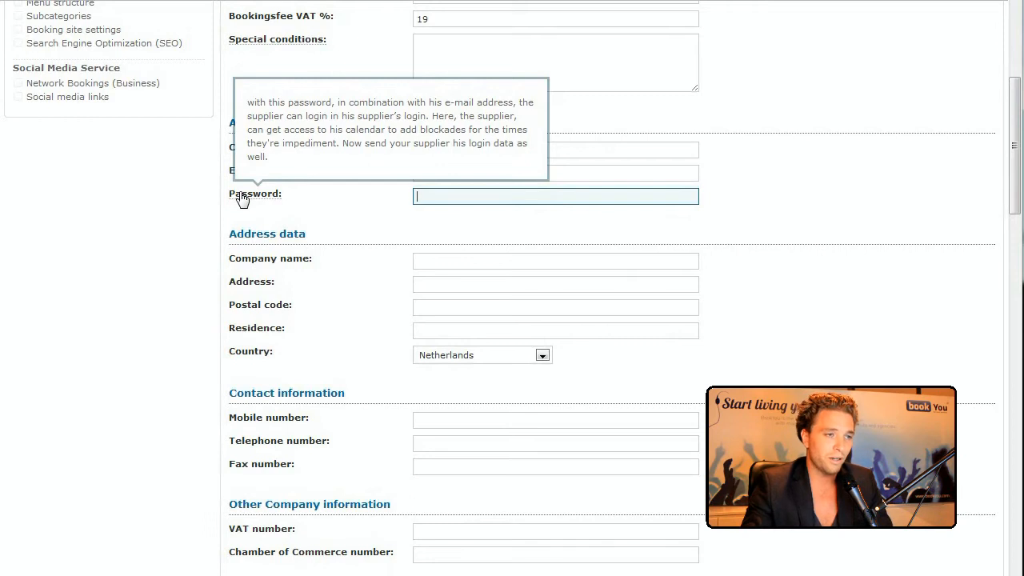
left_click(430, 171)
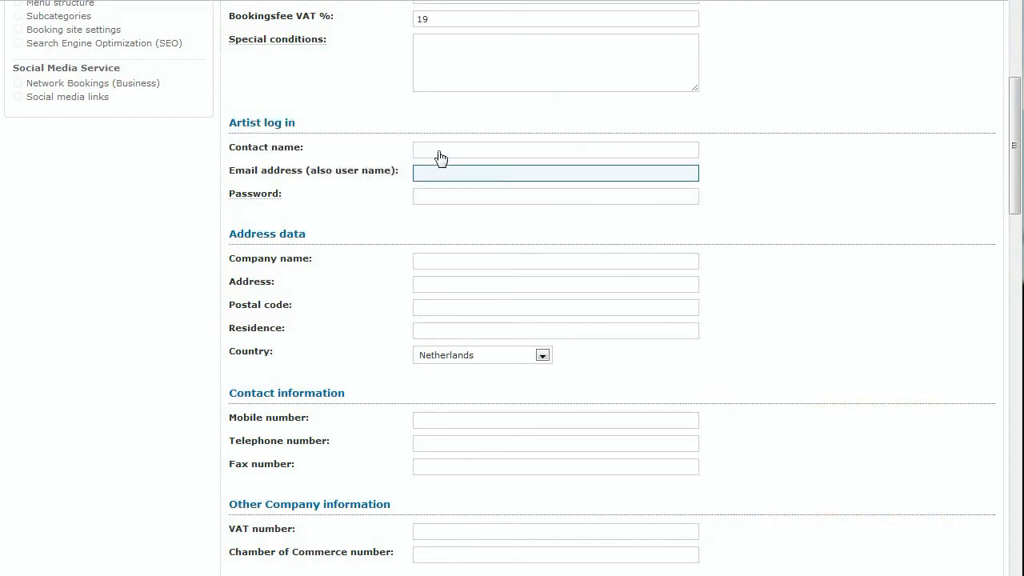
left_click_drag(307, 172, 395, 178)
left_click(384, 190)
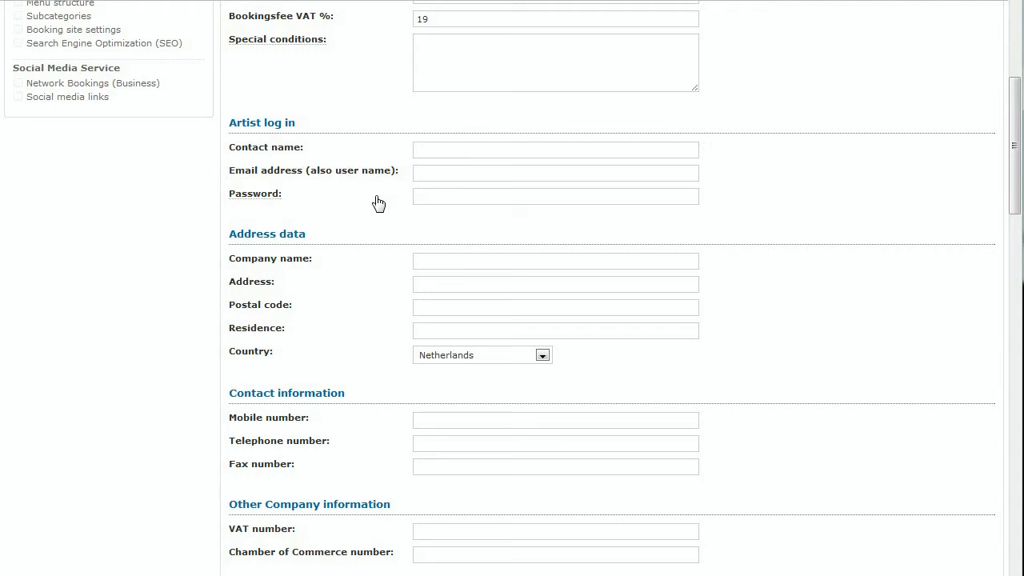
left_click_drag(311, 174, 383, 179)
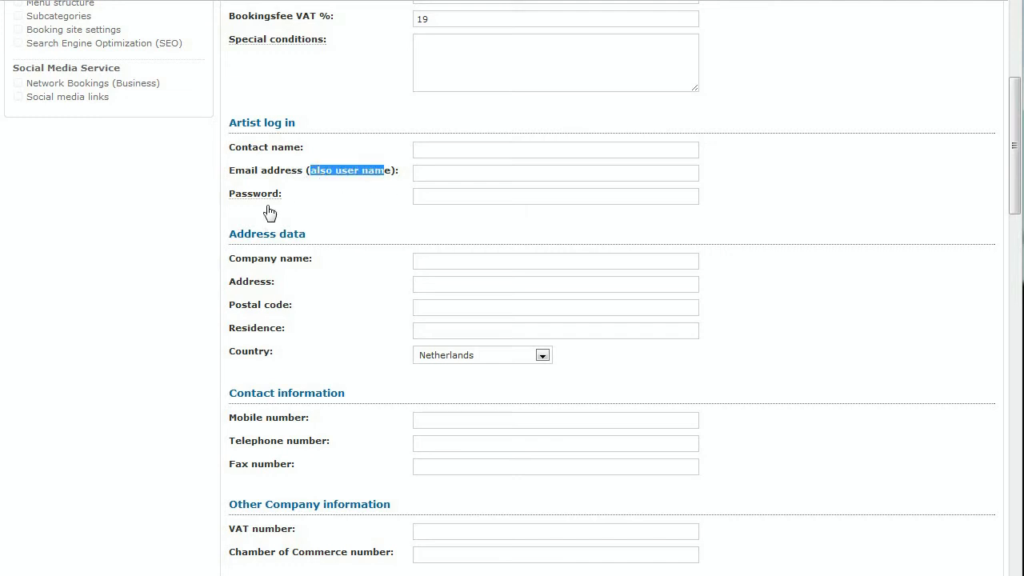
left_click(414, 199)
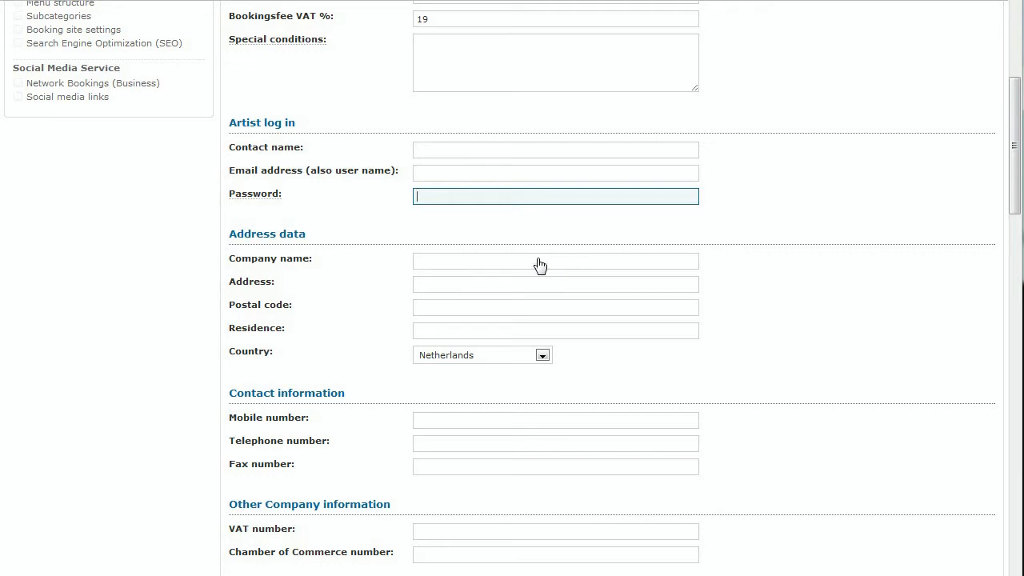
scroll(540, 265, "down", 1)
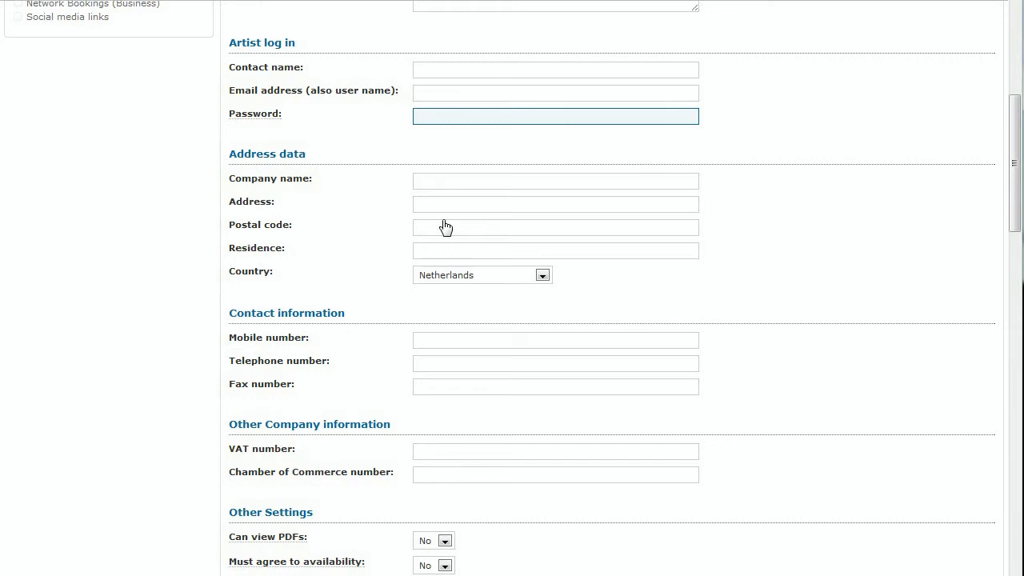
Leave the artist form and log in to the booking management environment with the account's user name and password.
scroll(436, 228, "up", 6)
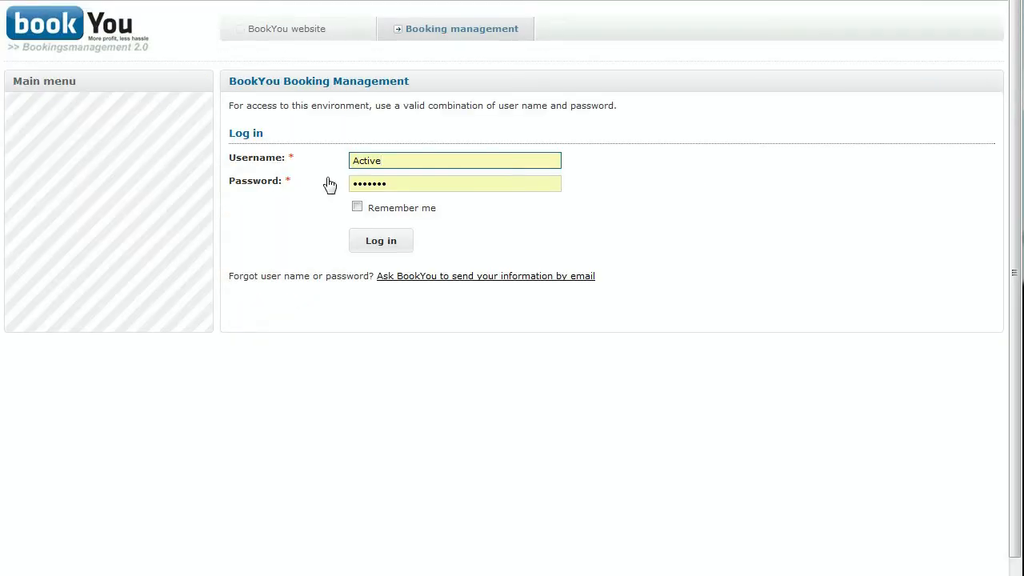
left_click(380, 240)
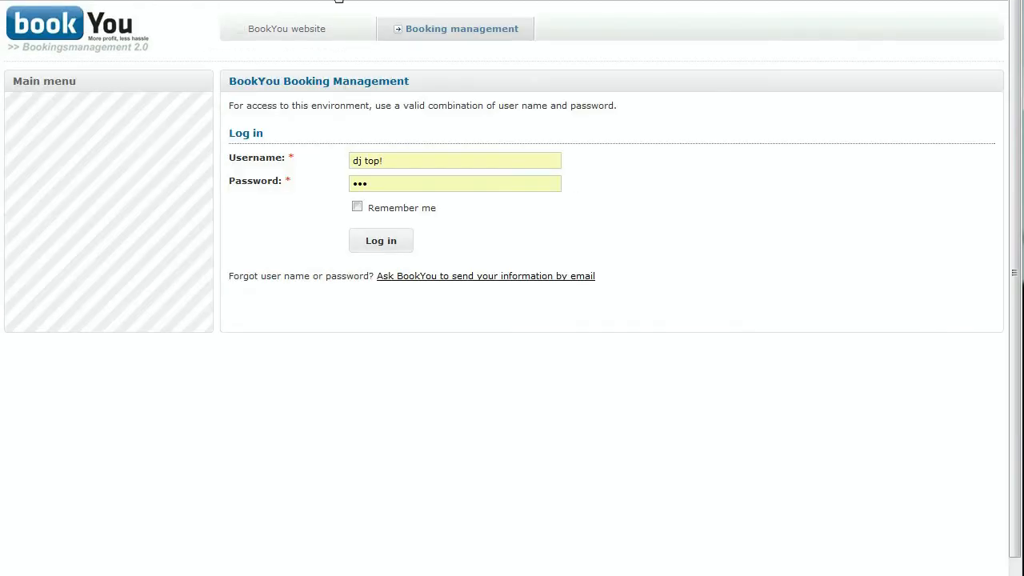
left_click(390, 240)
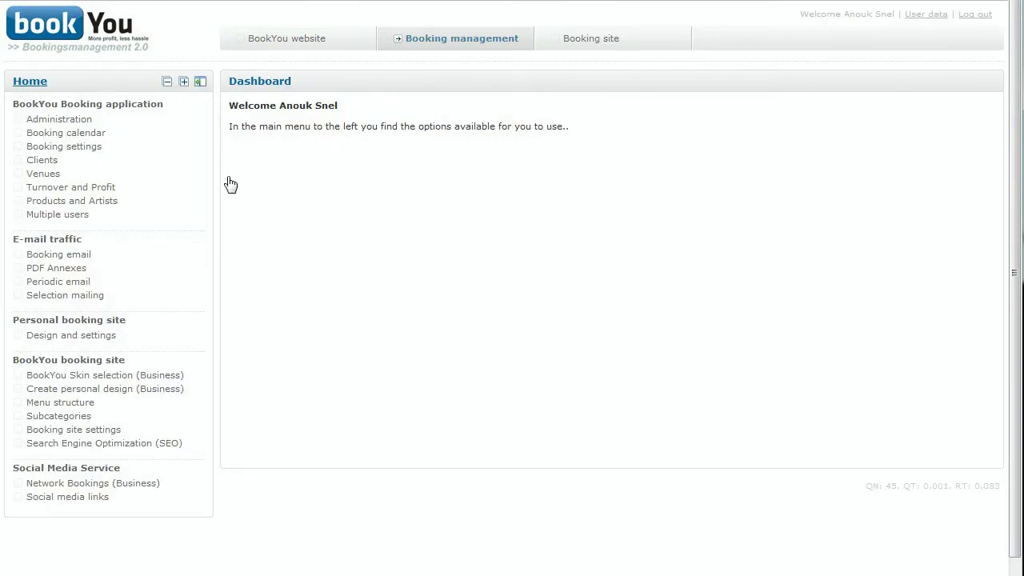
Open the booking calendar and filter it to show only DJ TOP!
left_click(86, 133)
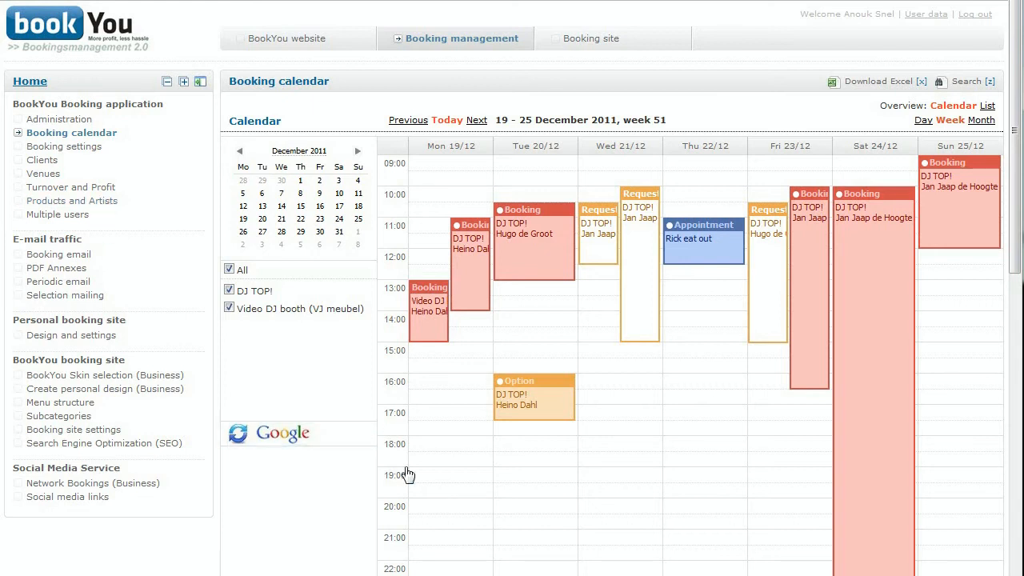
left_click(229, 310)
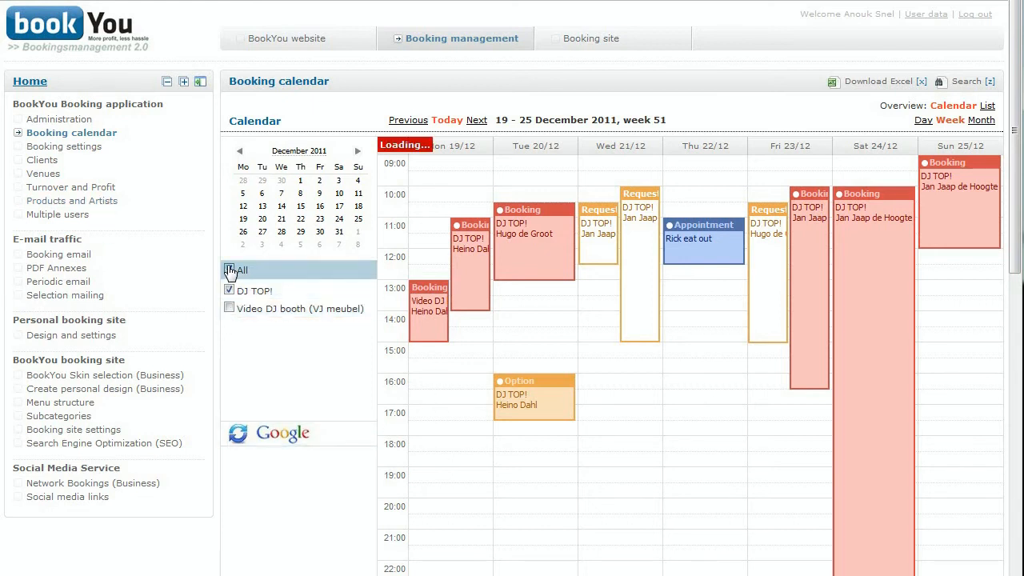
left_click(229, 270)
left_click(229, 290)
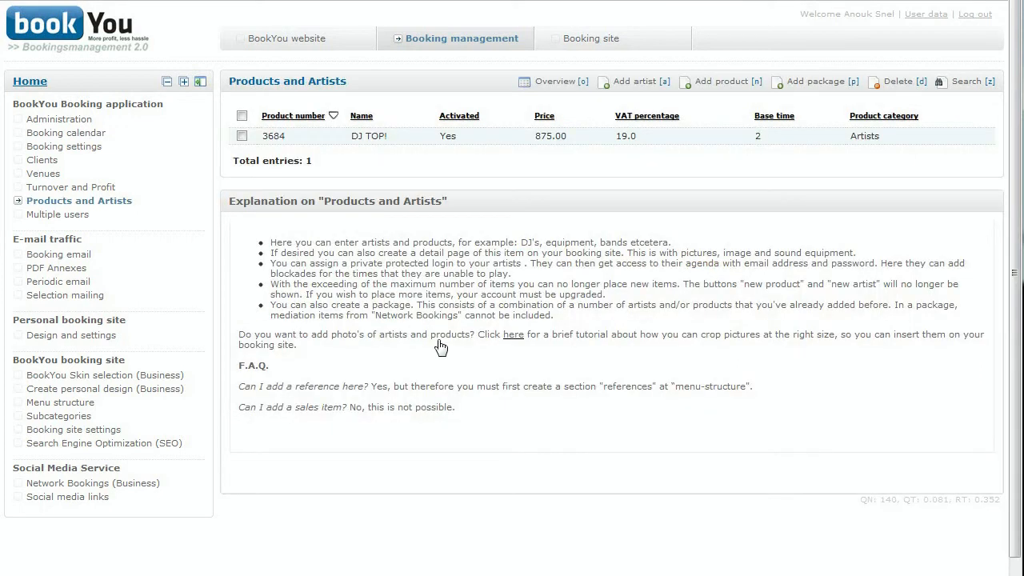
left_click(84, 133)
left_click(229, 269)
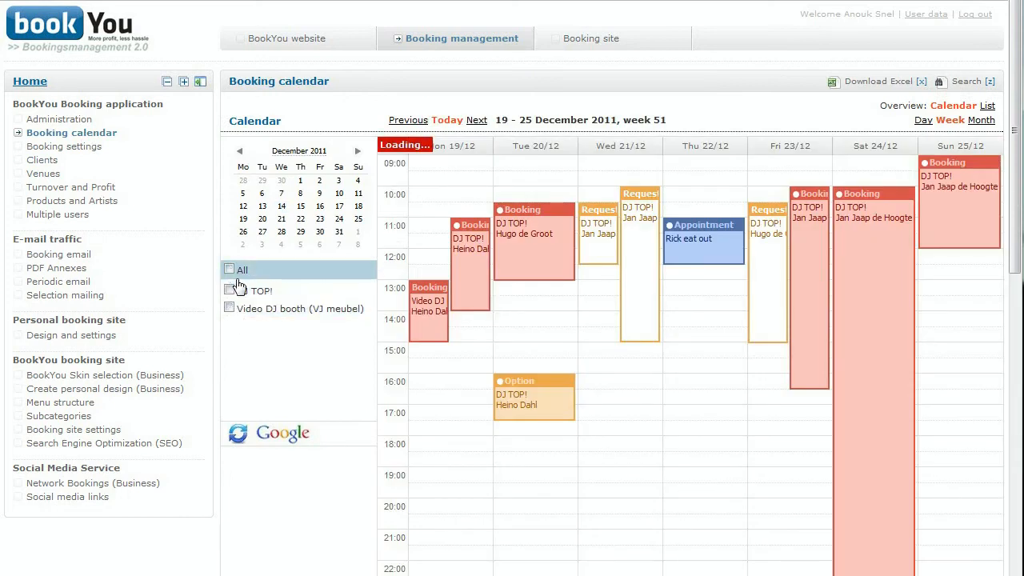
left_click(230, 290)
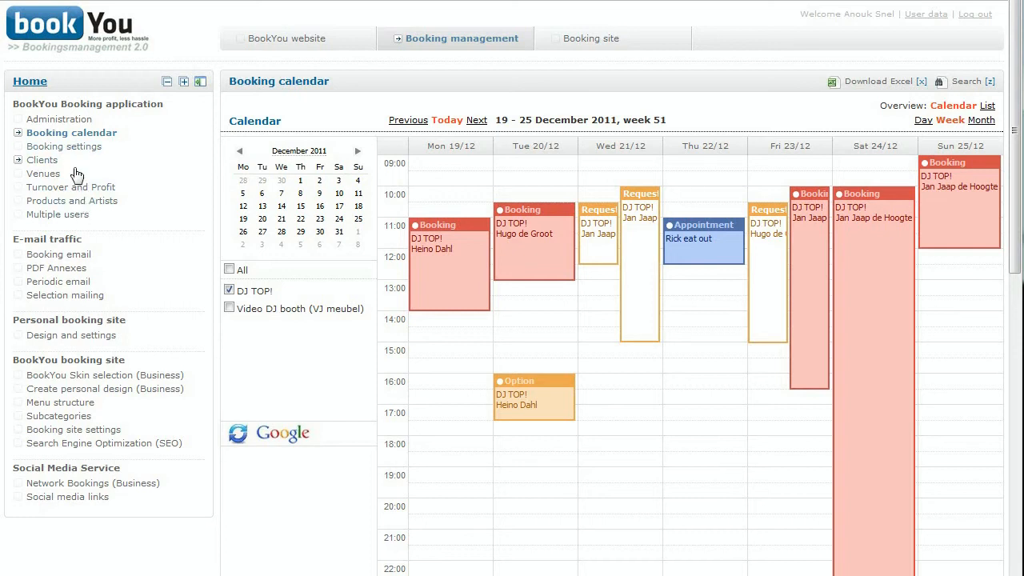
Return to Products and Artists and open a blank new artist form at its address data.
left_click(88, 202)
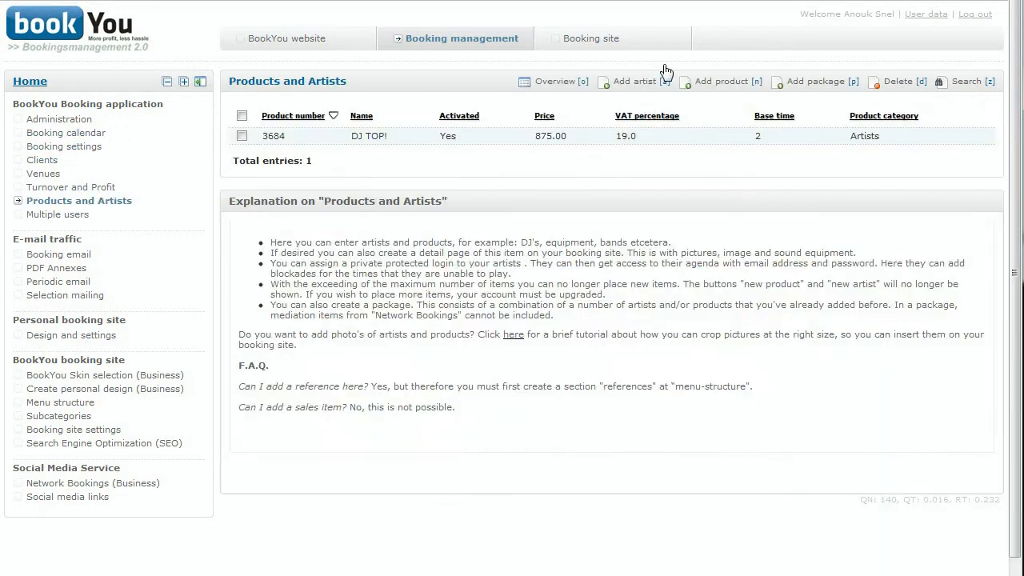
left_click(629, 83)
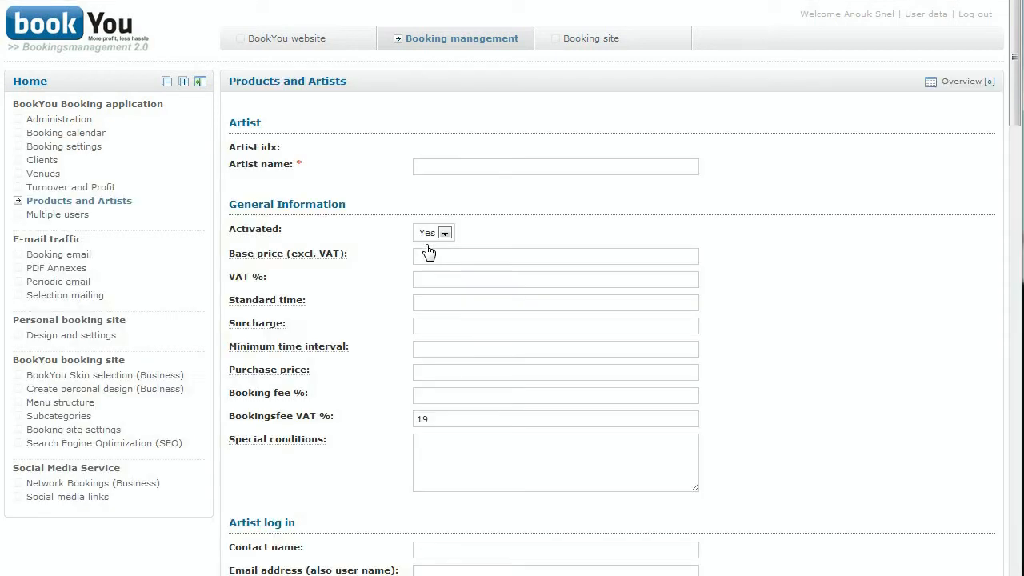
scroll(420, 264, "down", 6)
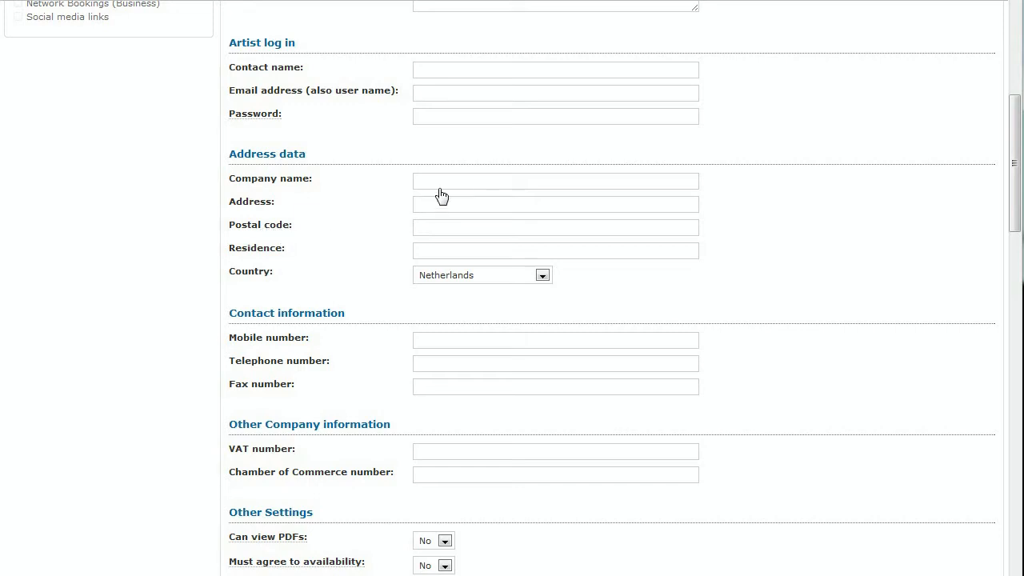
Go through the artist's address, contact and other company information fields, including the VAT number.
left_click(493, 186)
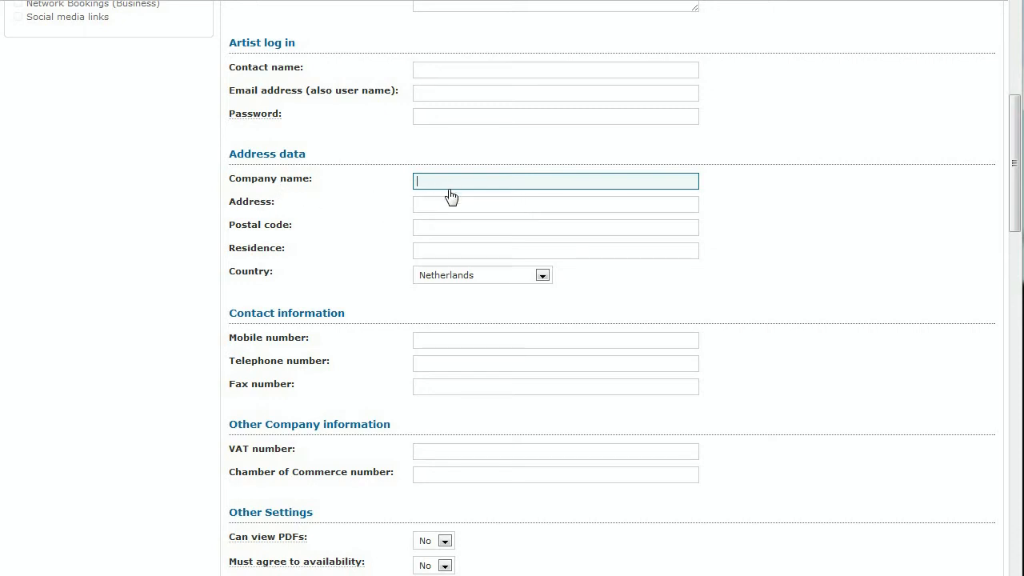
scroll(450, 199, "down", 3)
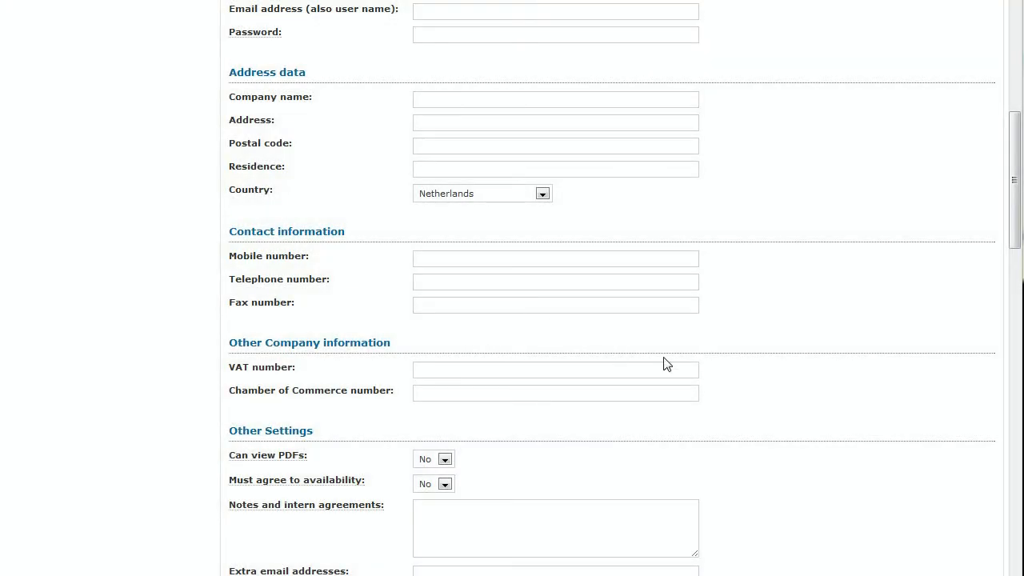
left_click(585, 369)
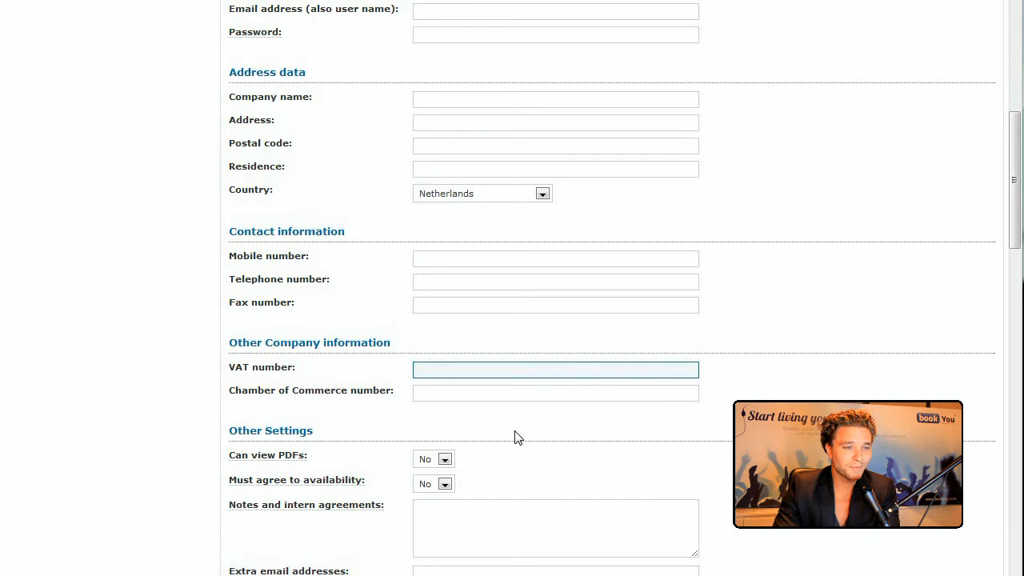
Allow the new artist to view PDFs by setting Can view PDFs to Yes.
scroll(514, 435, "down", 1)
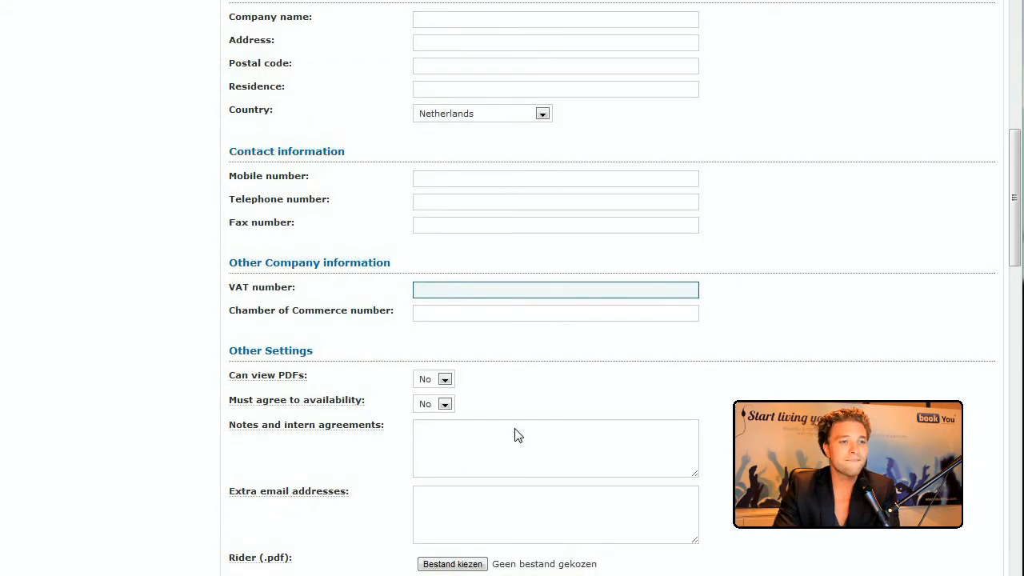
left_click(445, 380)
left_click(441, 405)
mouse_move(252, 383)
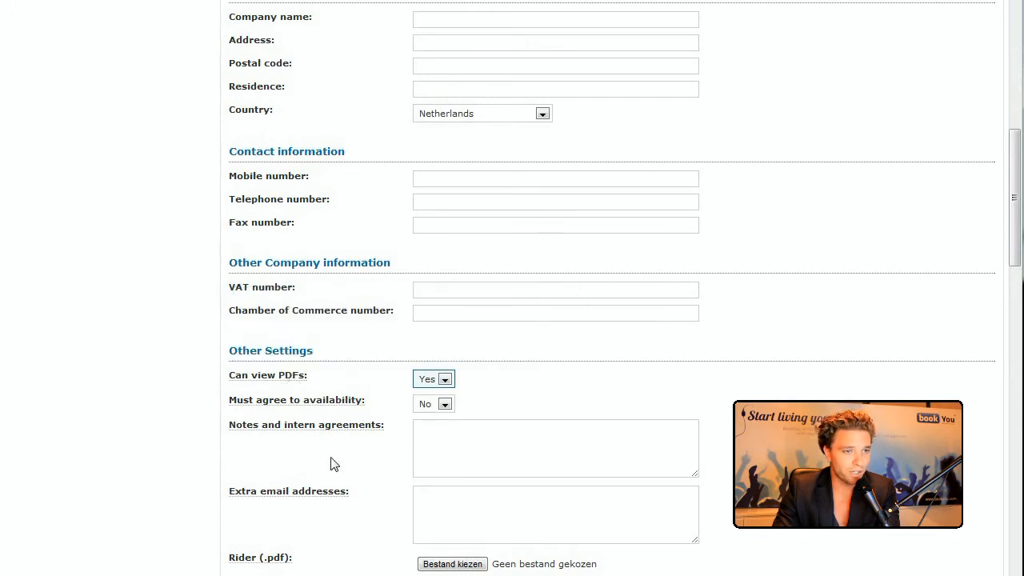
Examine the artist's other settings, from the availability agreement and internal notes to the extra email addresses field.
scroll(330, 466, "up", 10)
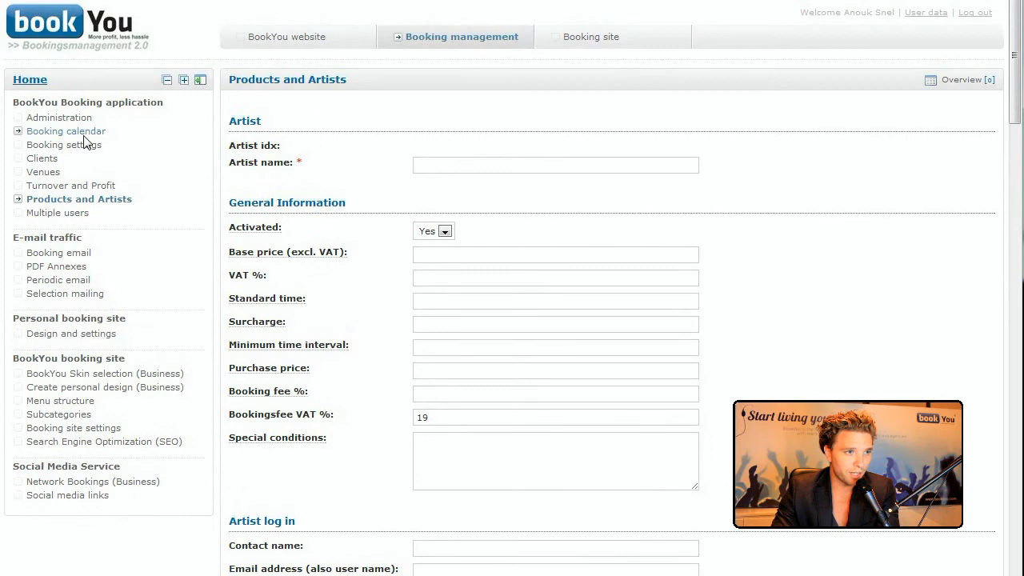
scroll(412, 412, "down", 10)
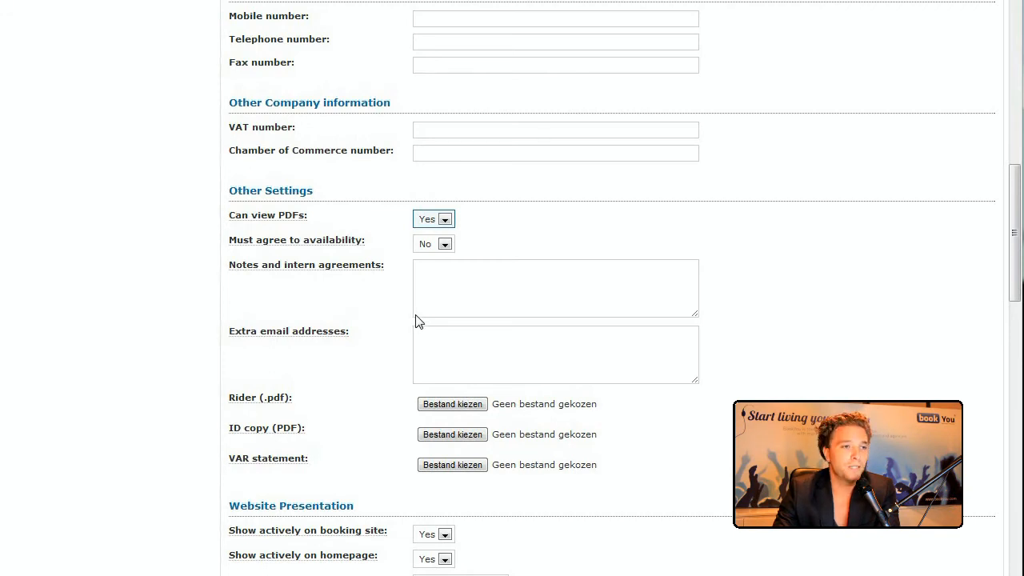
scroll(353, 349, "up", 5)
scroll(356, 353, "down", 5)
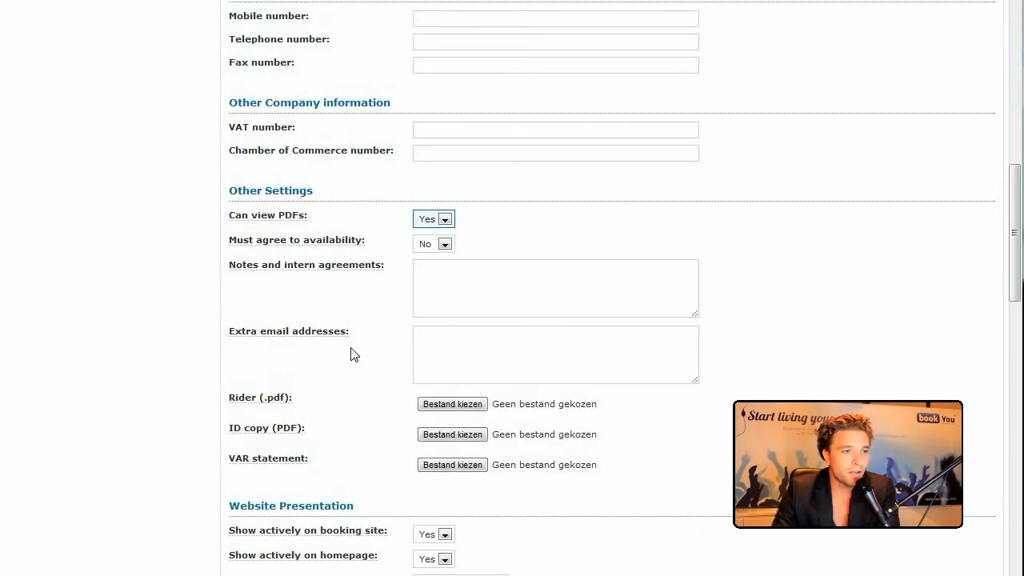
left_click(448, 355)
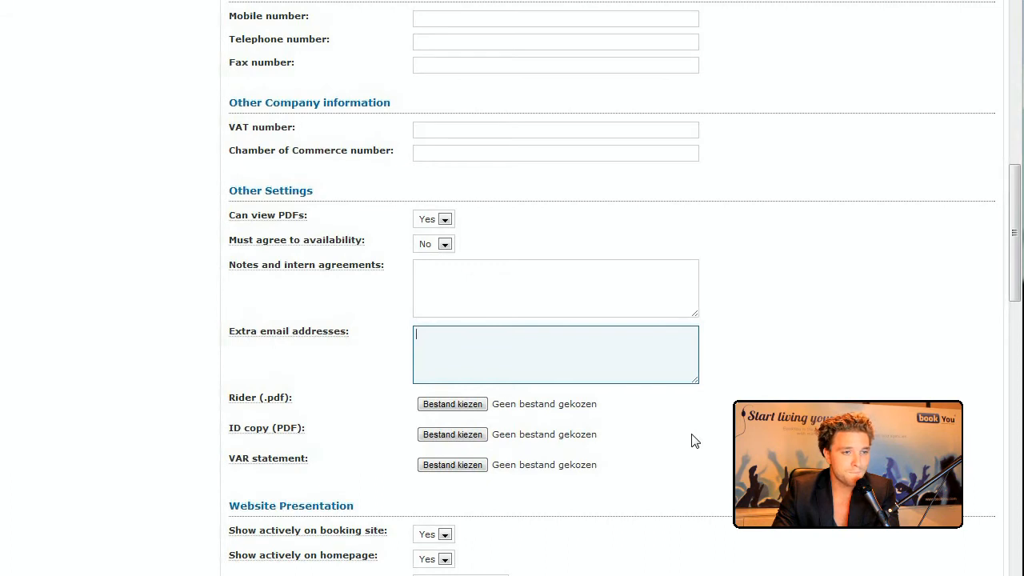
Look over the rider, ID copy and VAR statement uploads and the website presentation settings.
scroll(694, 440, "down", 2)
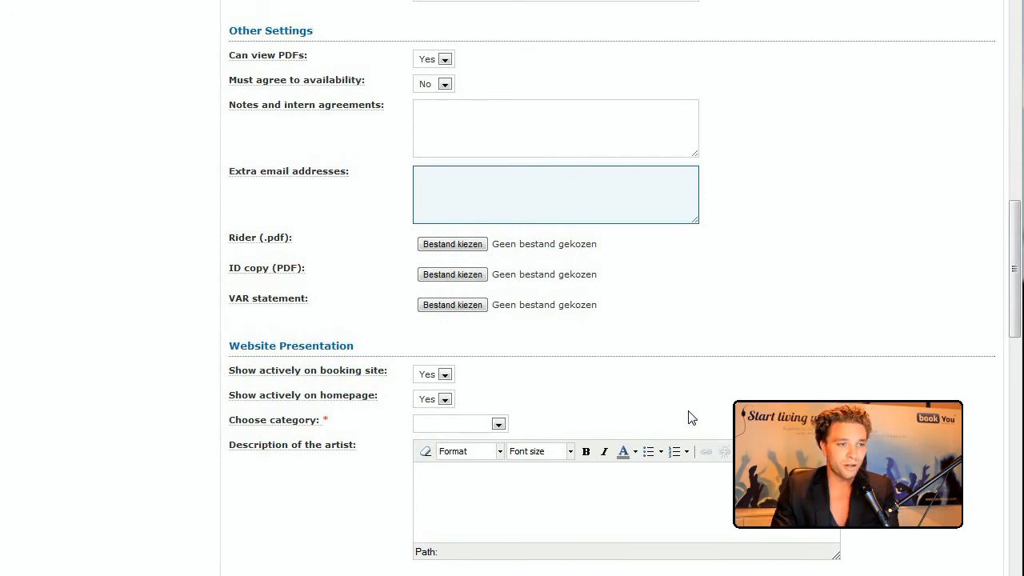
scroll(691, 404, "down", 2)
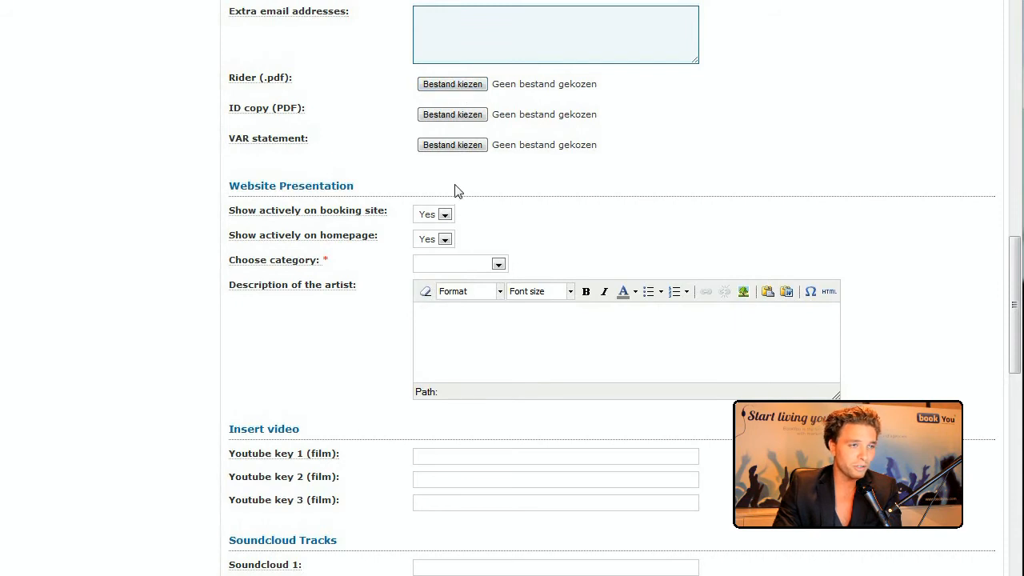
scroll(458, 190, "up", 1)
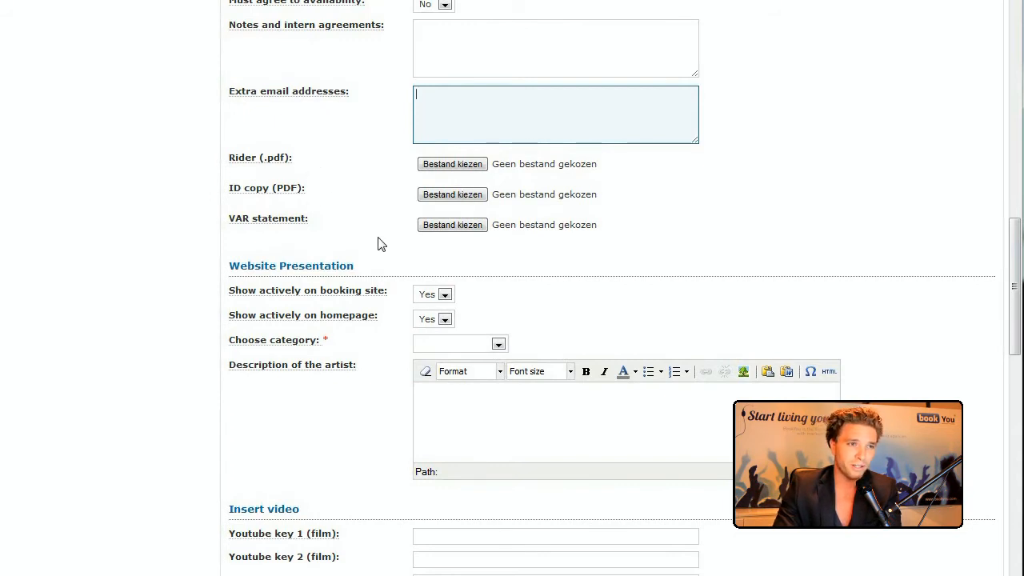
Set the new artist's website presentation category to Artists.
scroll(540, 267, "up", 3)
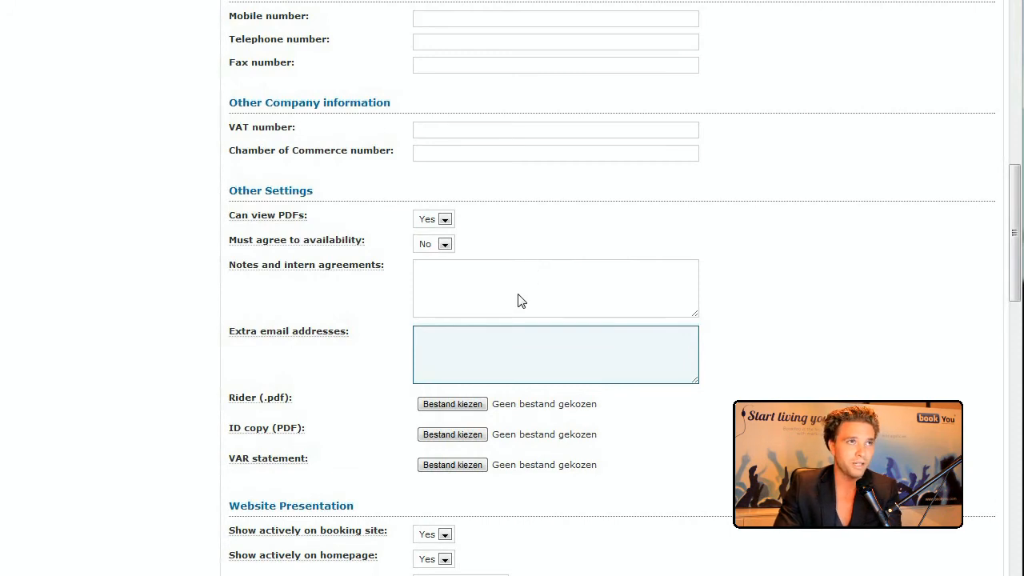
scroll(518, 298, "down", 4)
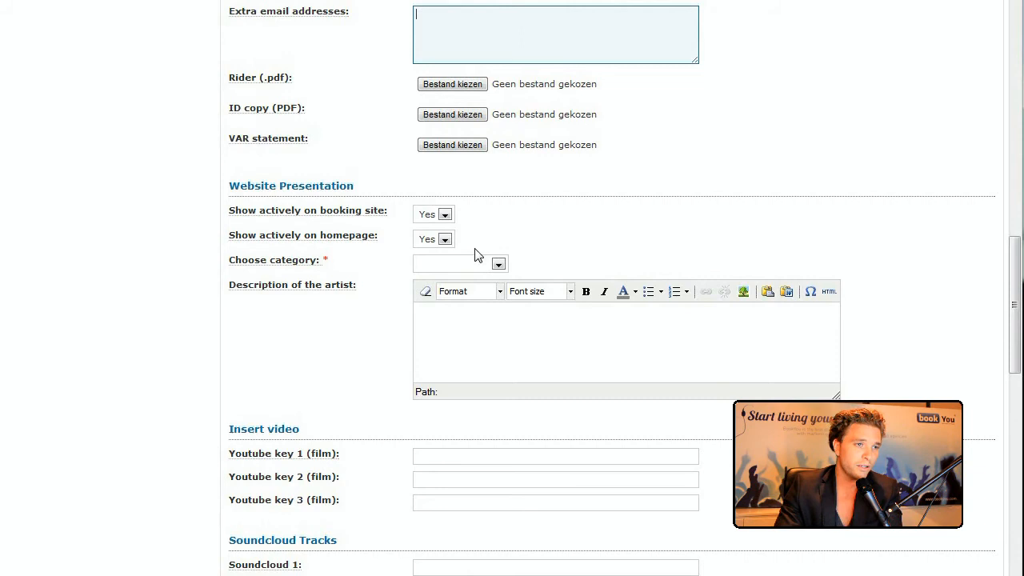
mouse_move(364, 243)
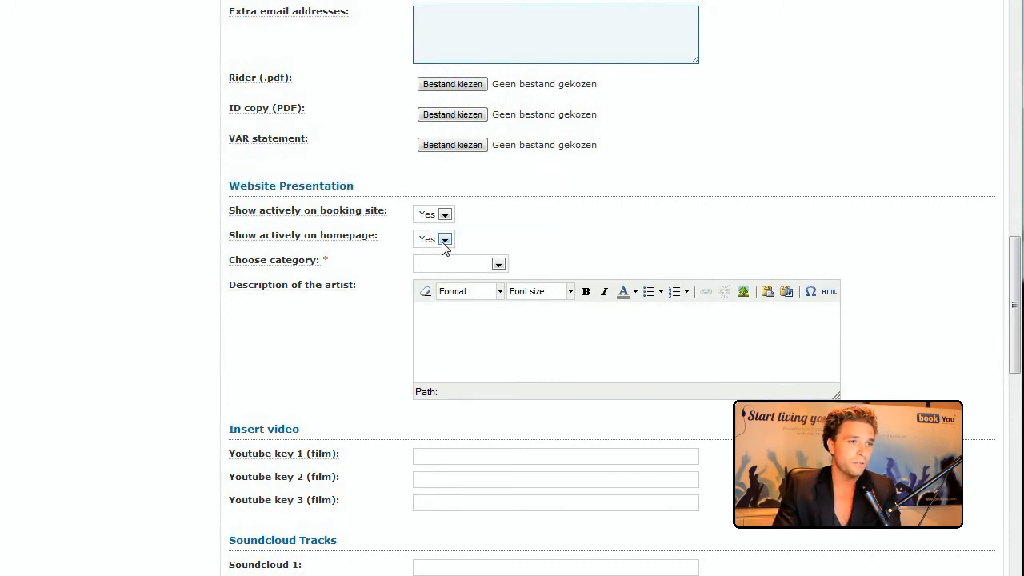
mouse_move(351, 216)
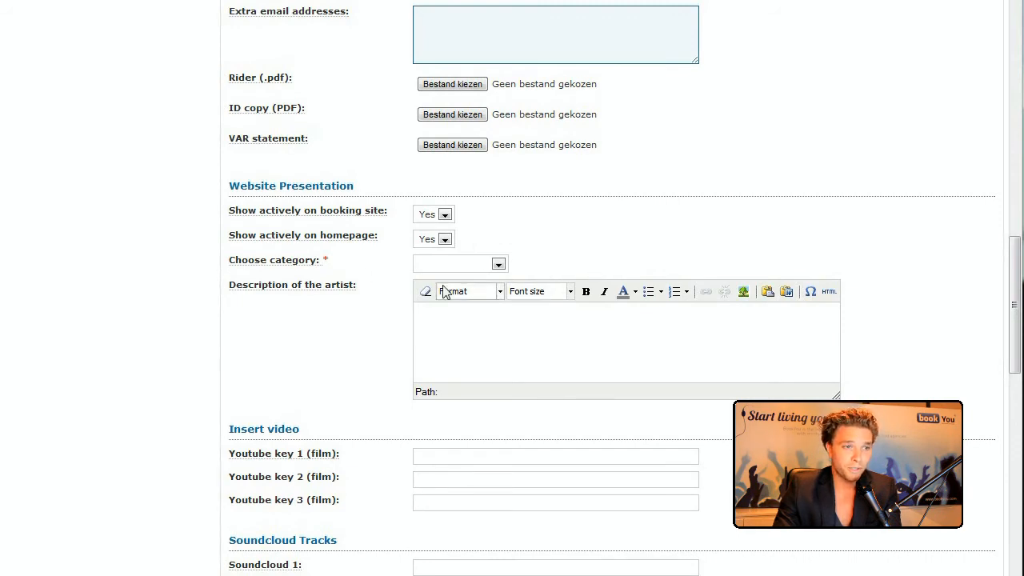
mouse_move(280, 267)
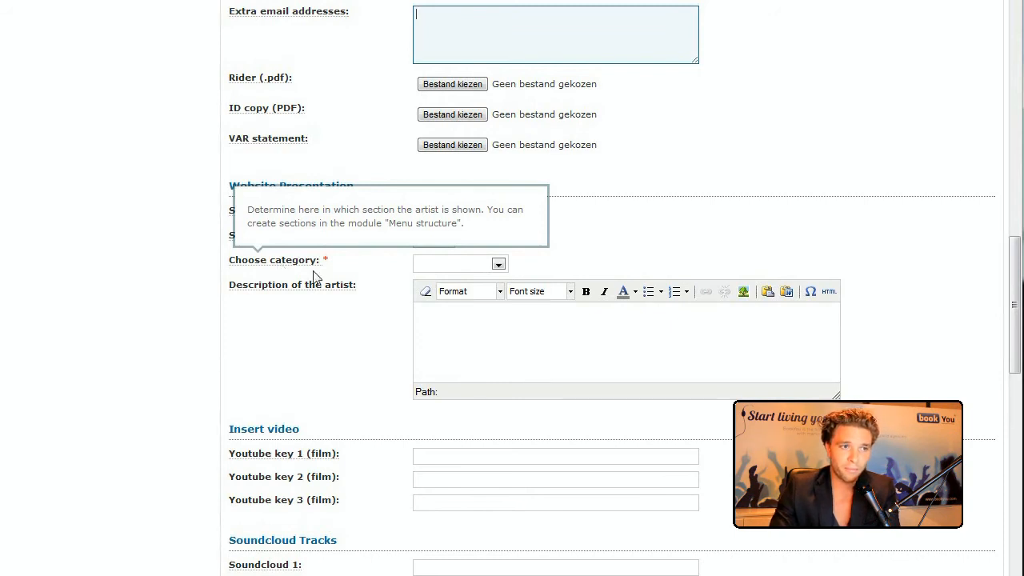
left_click(499, 264)
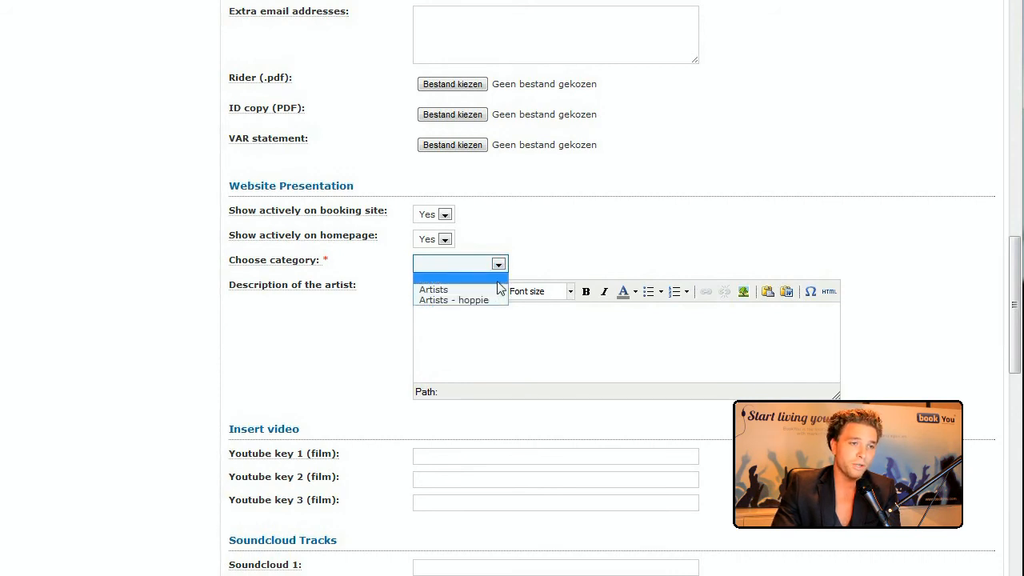
key("Up")
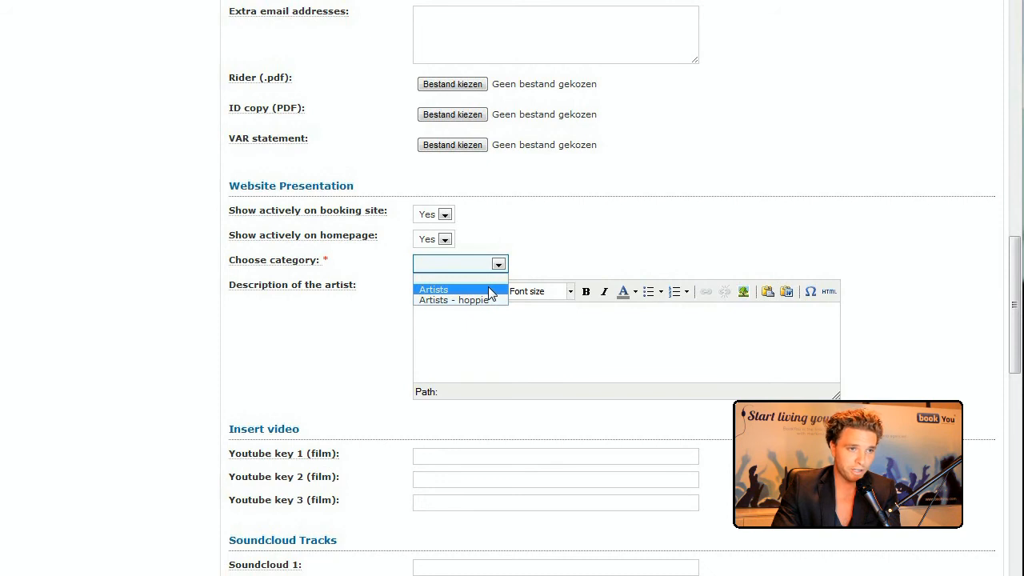
left_click(489, 289)
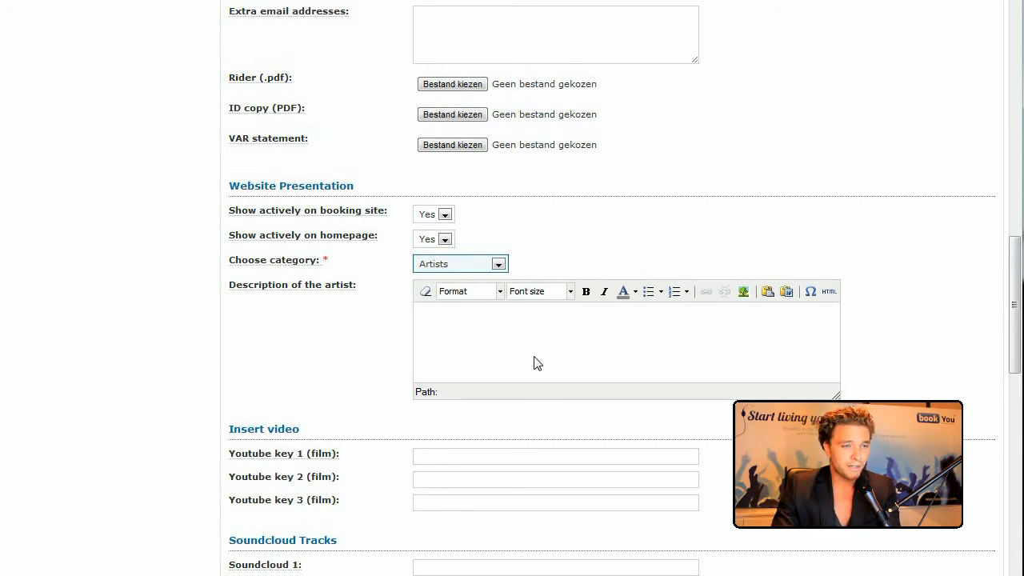
Look over the artist form's description, YouTube video, Soundcloud track, image and social media fields.
scroll(534, 356, "down", 1)
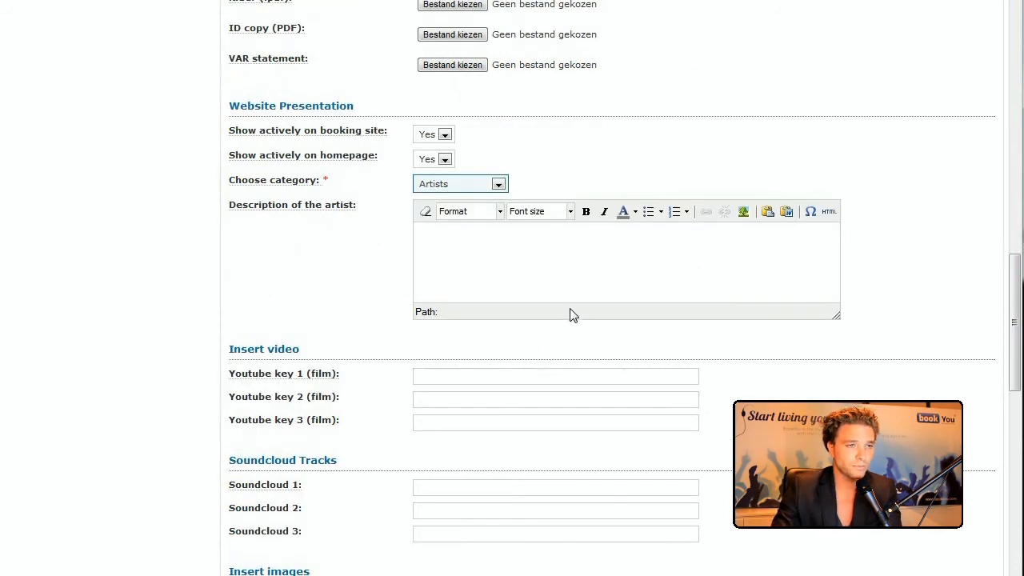
scroll(572, 320, "down", 1)
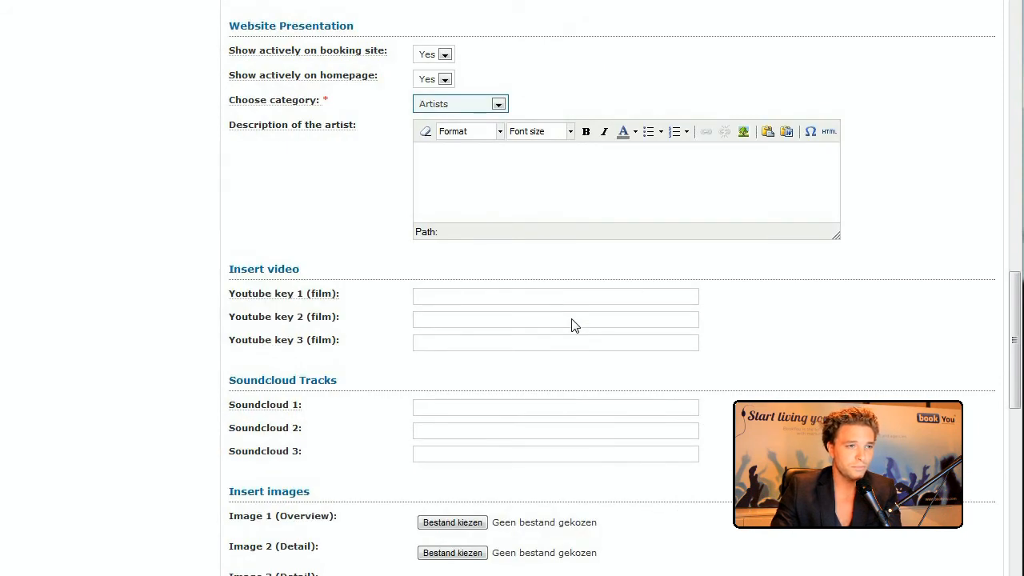
scroll(571, 329, "down", 4)
scroll(571, 336, "up", 4)
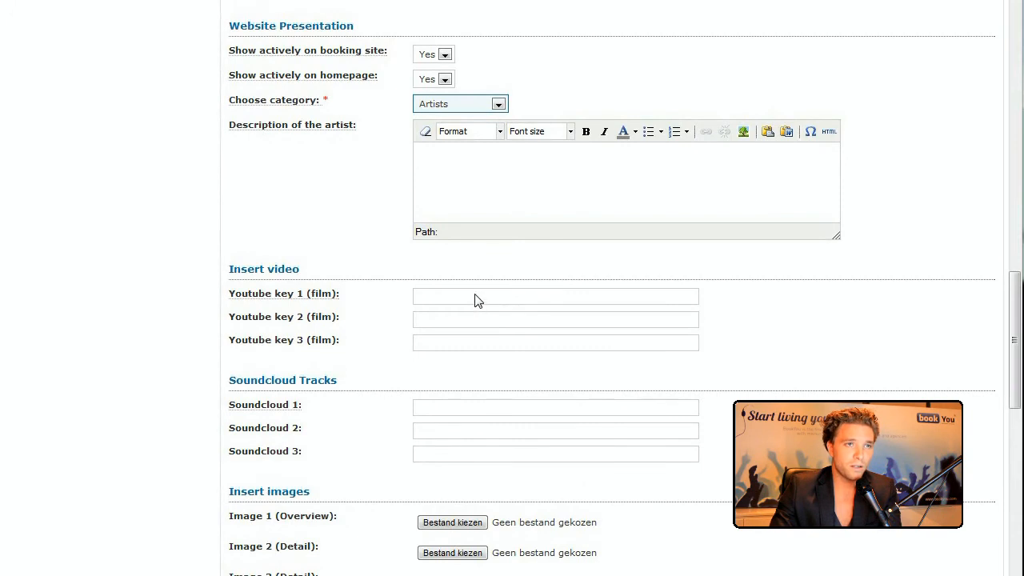
scroll(511, 373, "down", 4)
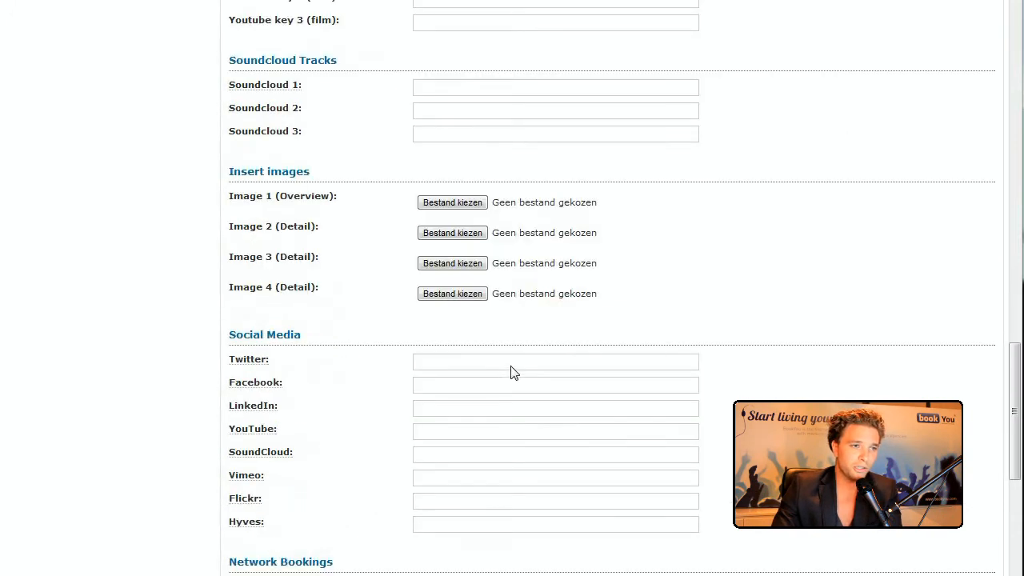
Switch to the booking site and look at how artists are shown on its Artists page and homepage.
scroll(514, 373, "up", 6)
scroll(509, 392, "down", 3)
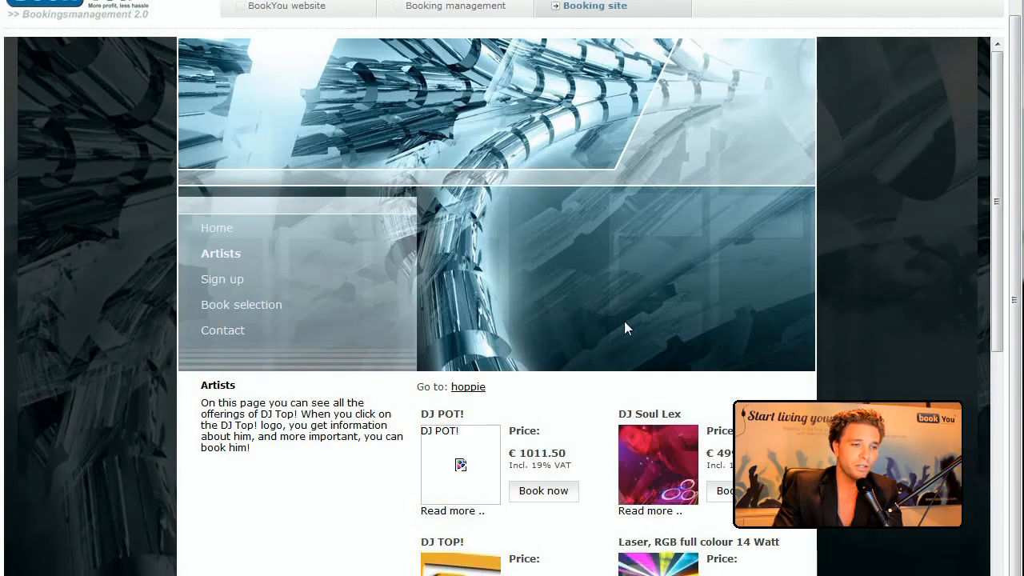
scroll(625, 328, "down", 3)
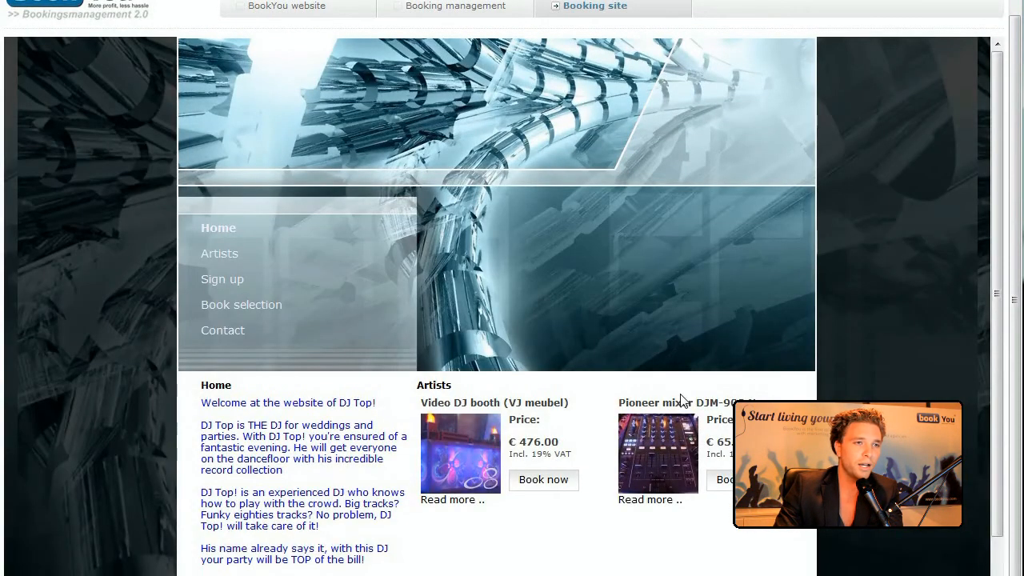
scroll(539, 353, "up", 1)
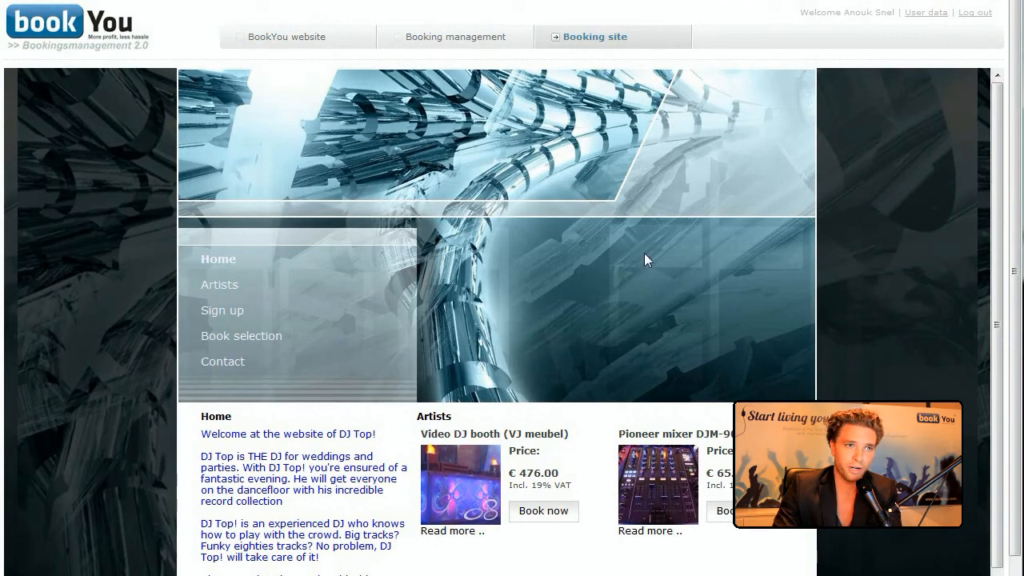
scroll(603, 304, "down", 1)
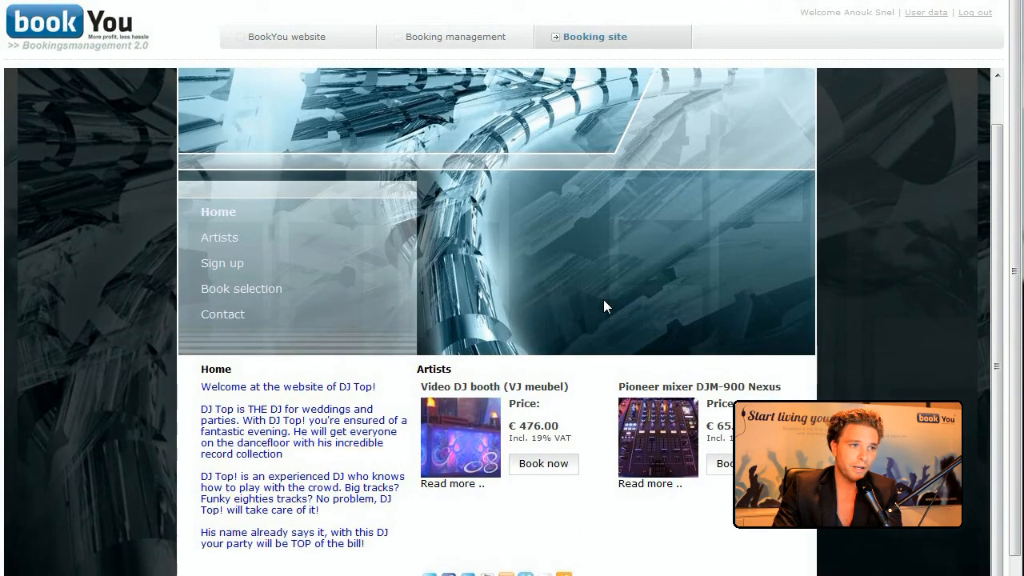
scroll(604, 302, "down", 1)
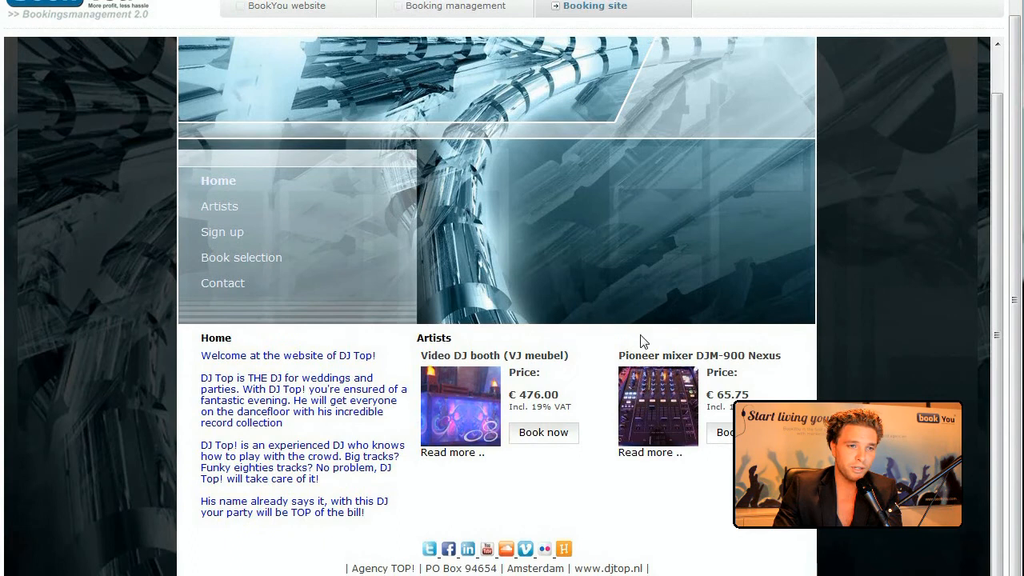
Open the Video DJ booth (VJ meubel) from the homepage and examine its description, pictures, video and prices.
left_click(473, 397)
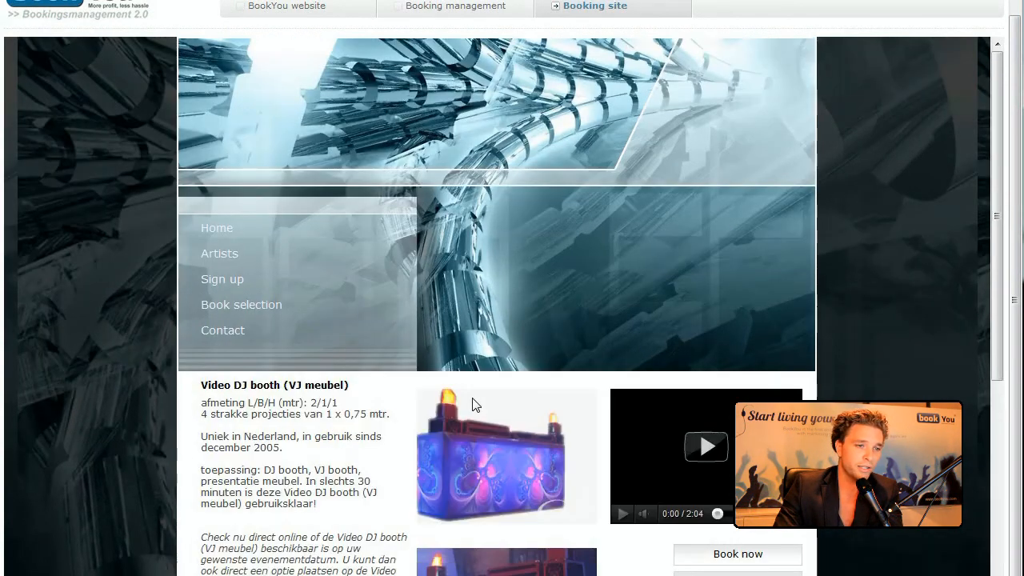
scroll(565, 329, "down", 4)
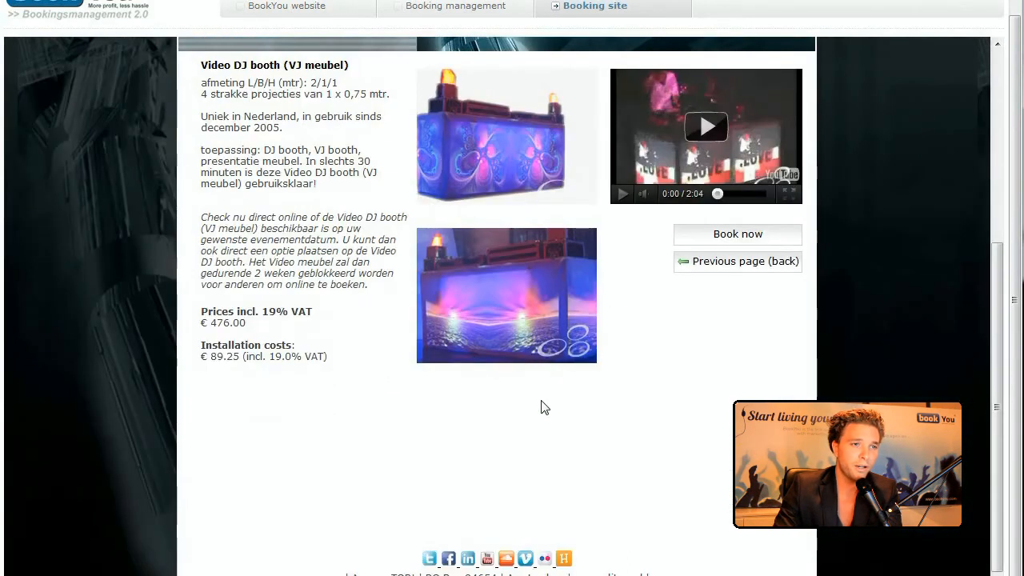
scroll(543, 408, "up", 1)
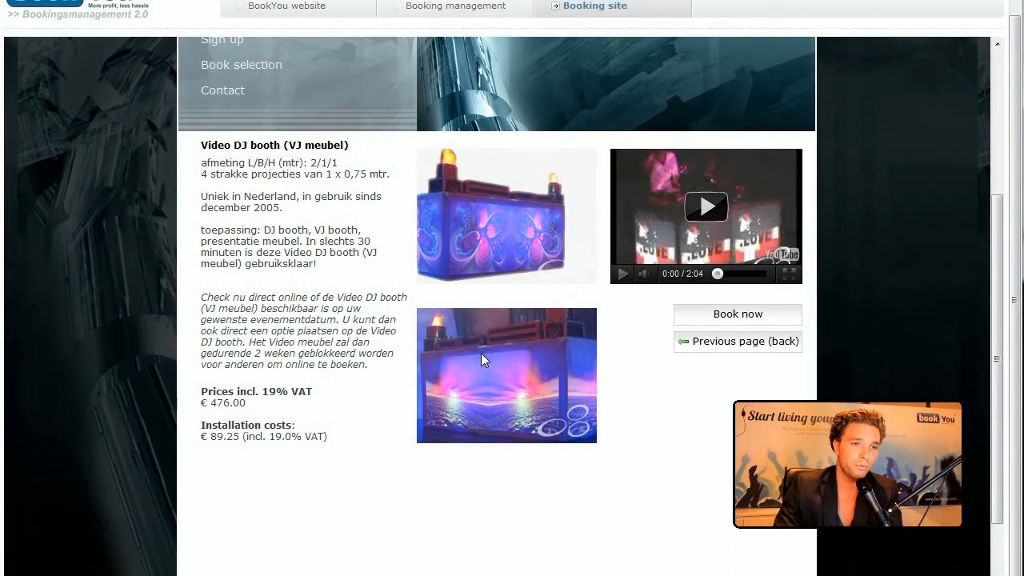
scroll(656, 504, "down", 3)
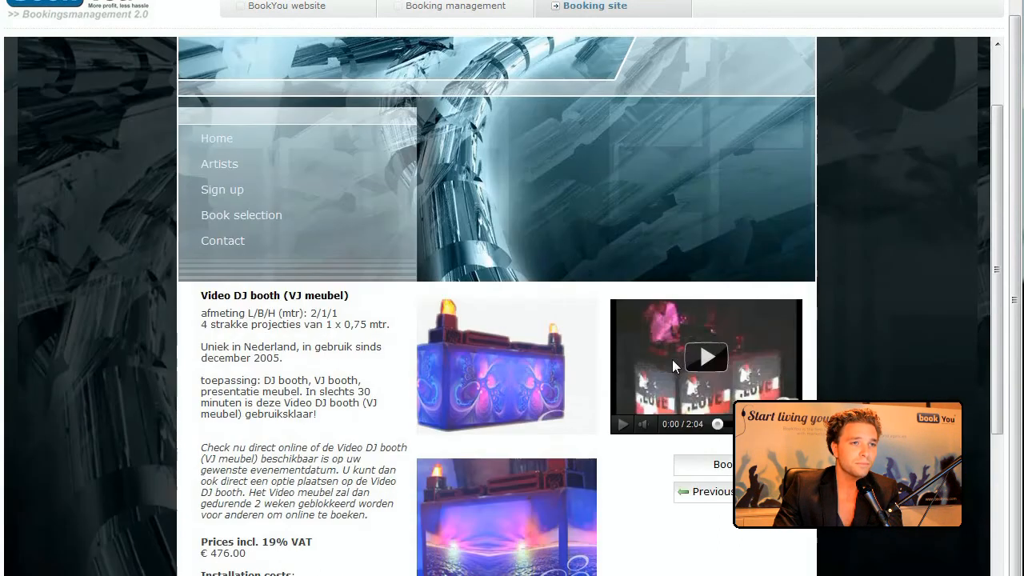
scroll(704, 352, "up", 3)
Open DJ TOP! from the Artists page and examine the biography, images, YouTube video and Soundcloud tracks.
left_click(222, 164)
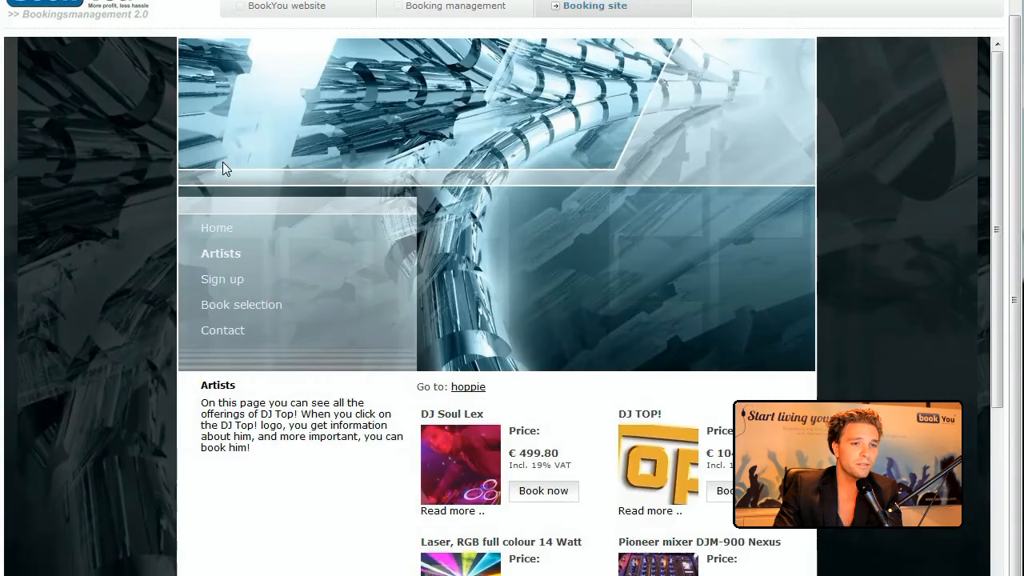
scroll(592, 332, "down", 3)
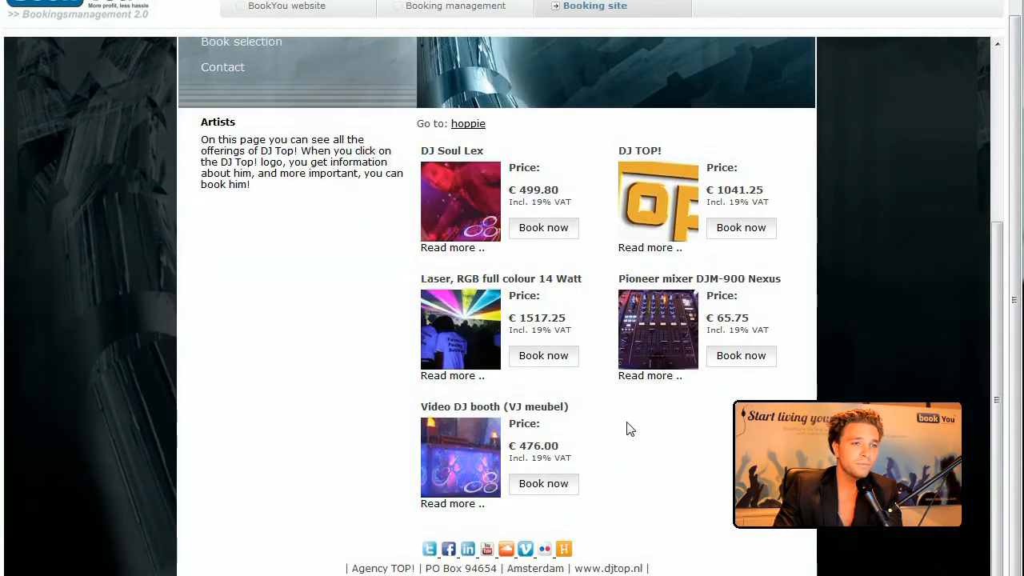
left_click(658, 244)
scroll(667, 311, "down", 4)
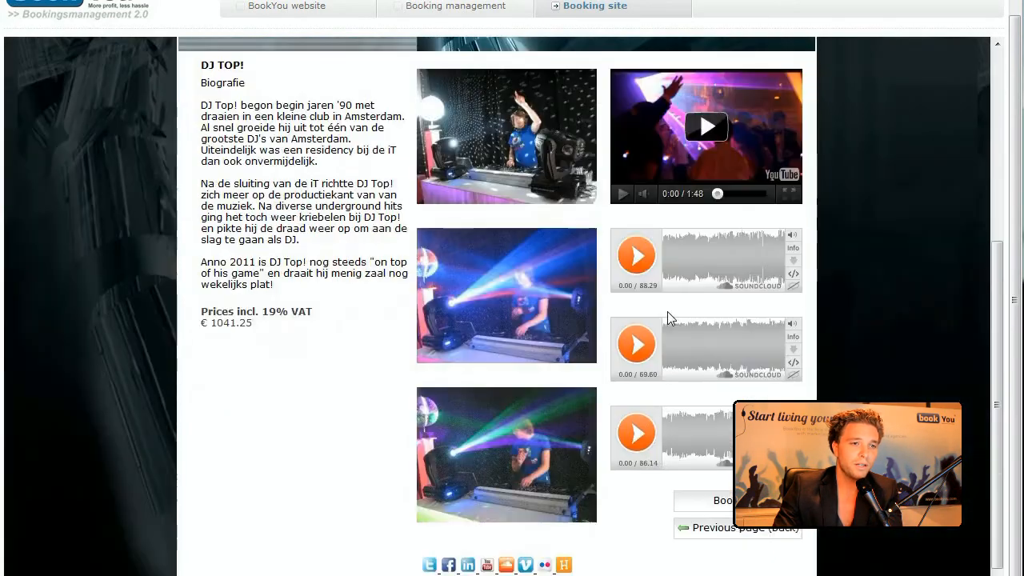
scroll(704, 382, "up", 1)
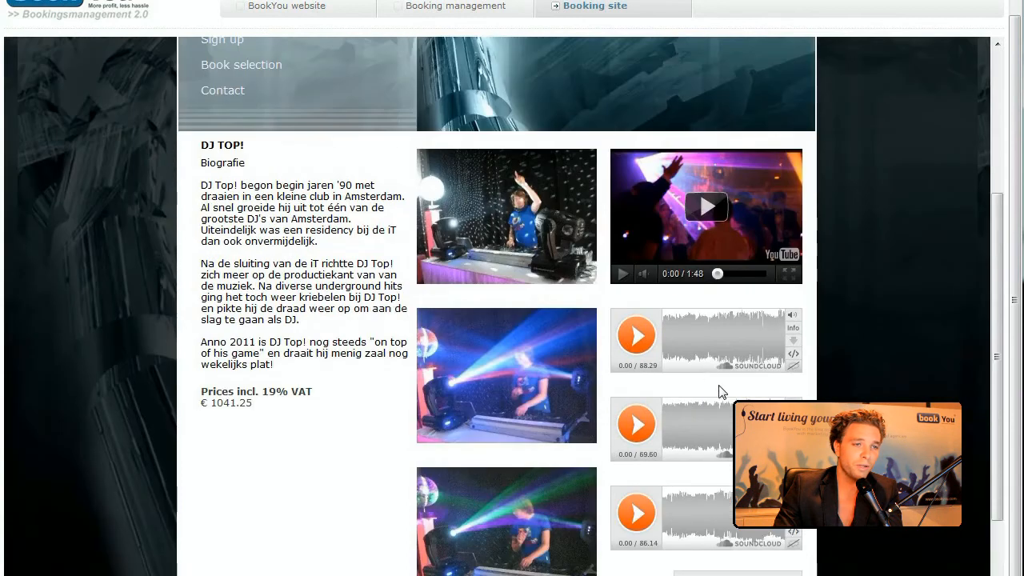
scroll(535, 260, "down", 1)
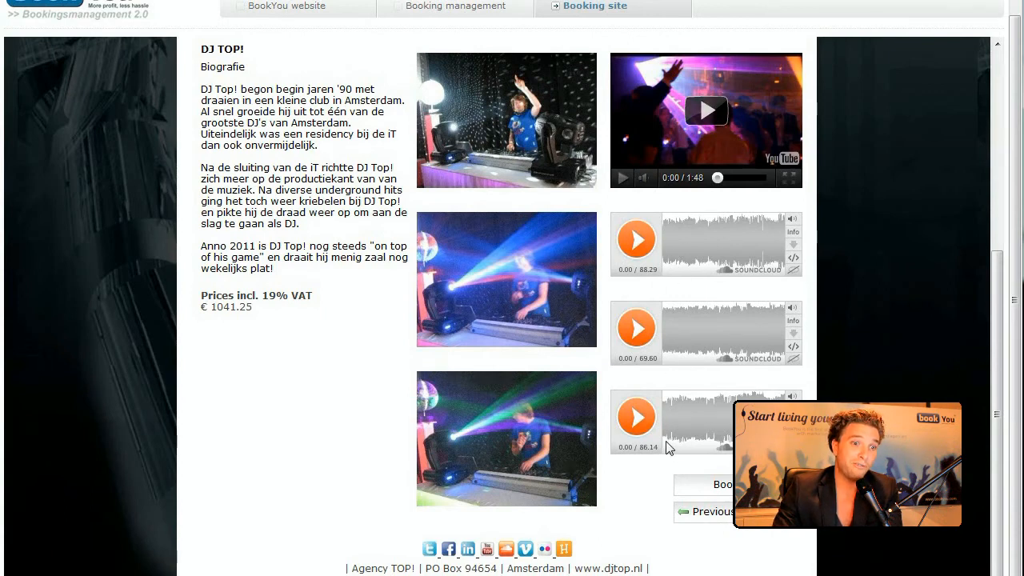
scroll(571, 440, "up", 3)
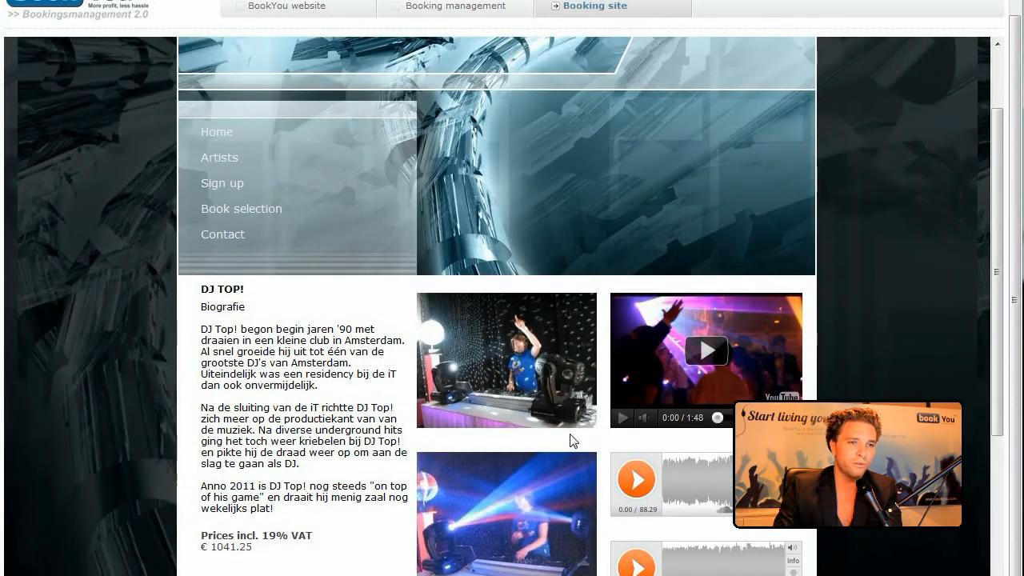
Return to the booking site's homepage and look at the featured artists and the social media links.
left_click(221, 132)
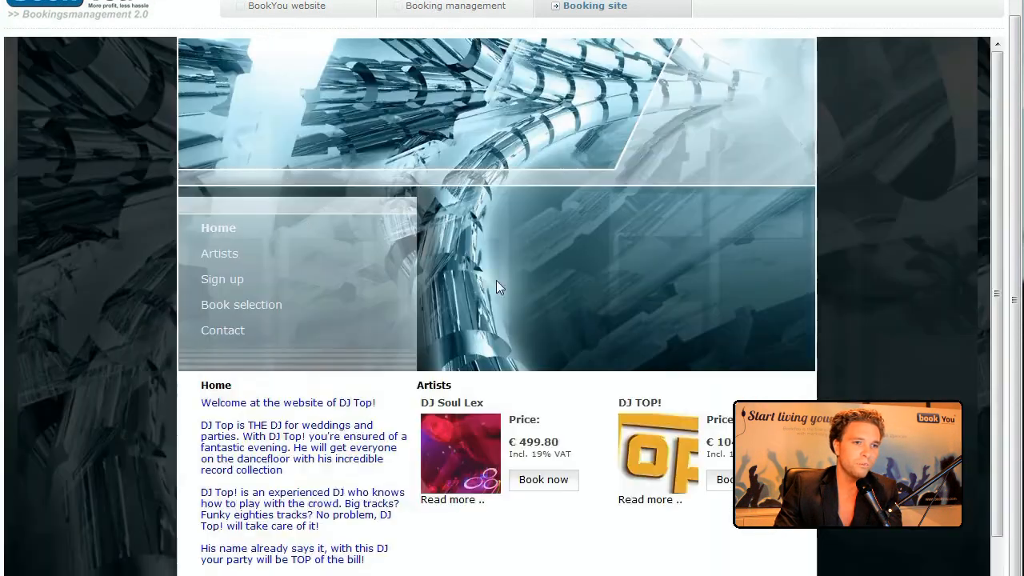
scroll(496, 288, "down", 1)
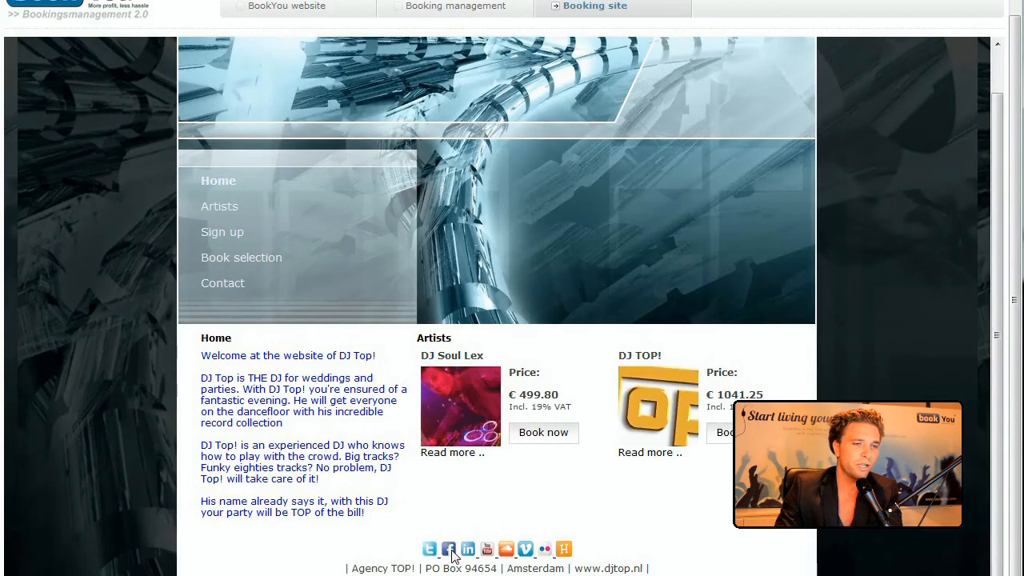
scroll(539, 405, "up", 2)
scroll(543, 480, "down", 2)
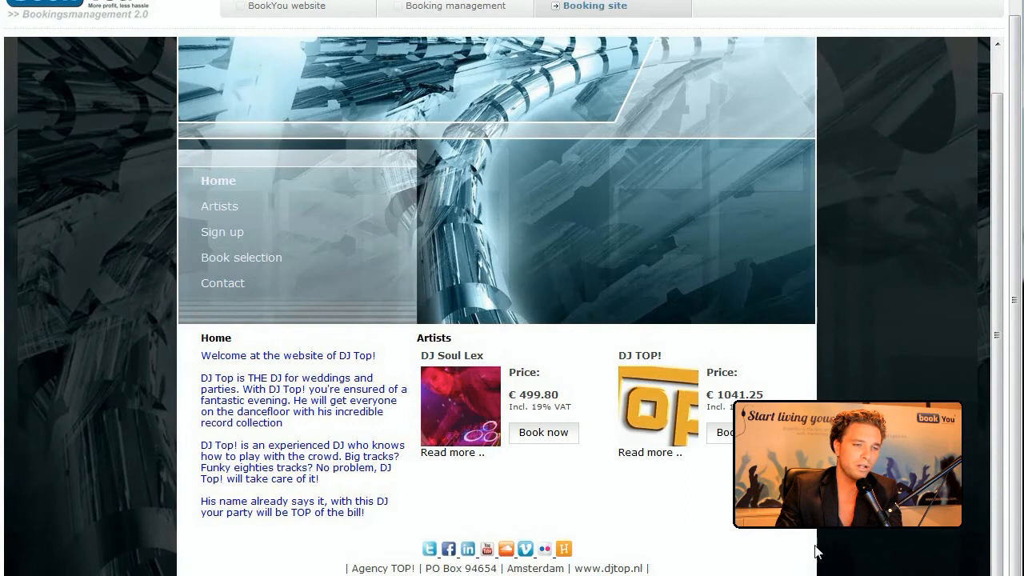
scroll(568, 424, "up", 2)
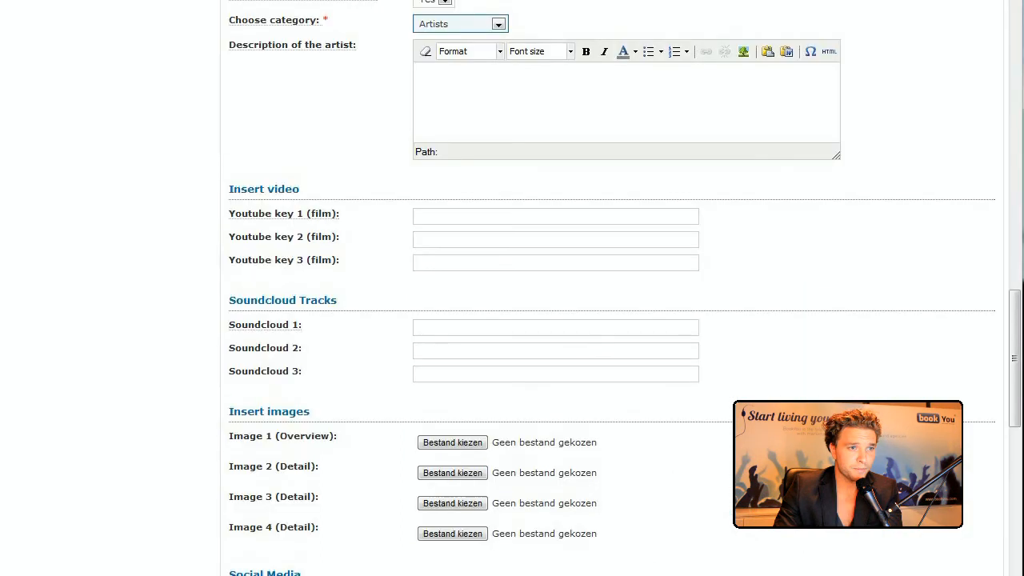
Review the new artist form again, from the video, Soundcloud and image fields to the general information and other settings.
scroll(445, 237, "down", 4)
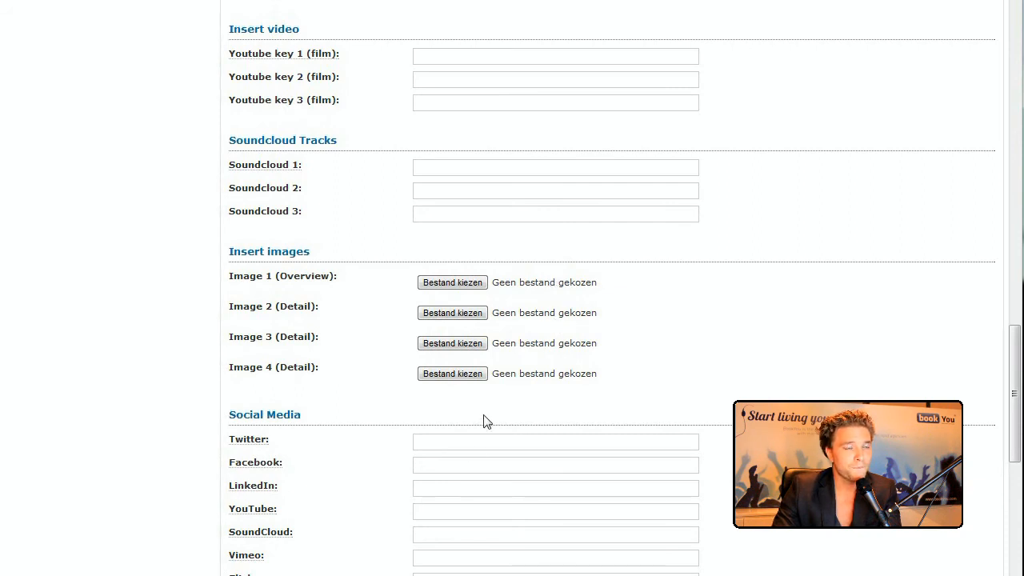
scroll(514, 426, "up", 1)
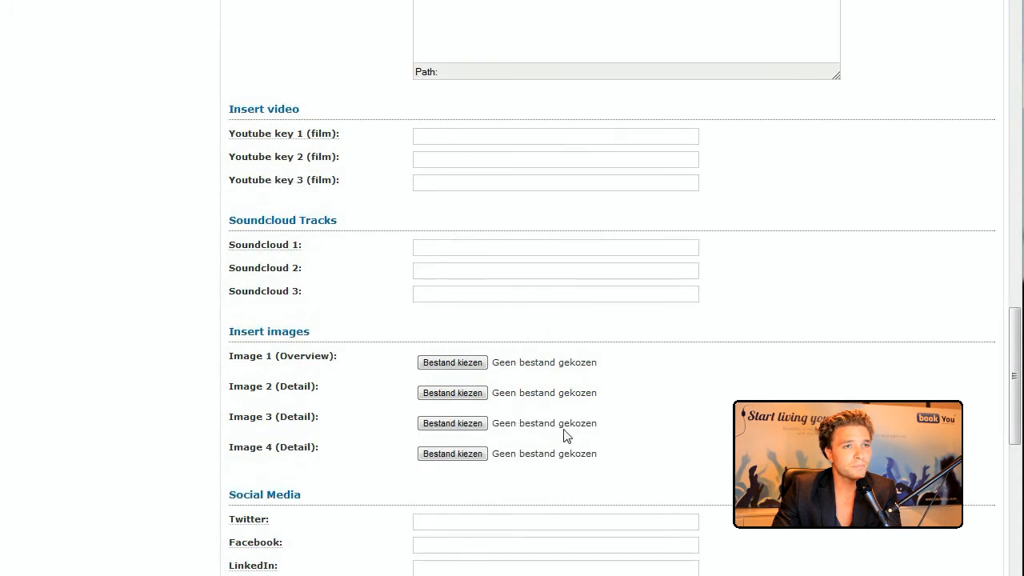
scroll(577, 438, "up", 7)
scroll(577, 439, "up", 10)
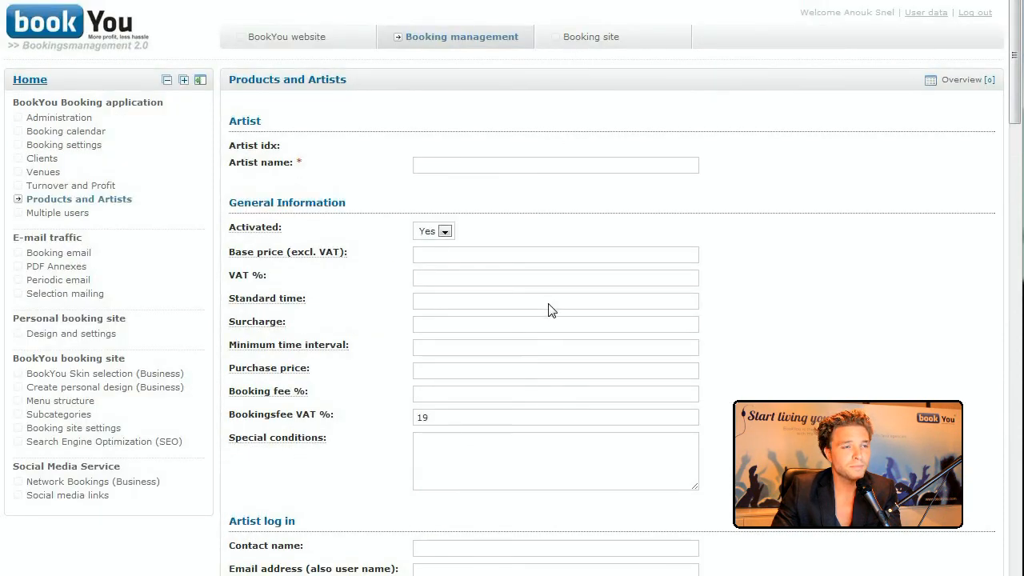
scroll(549, 311, "down", 6)
scroll(549, 312, "down", 6)
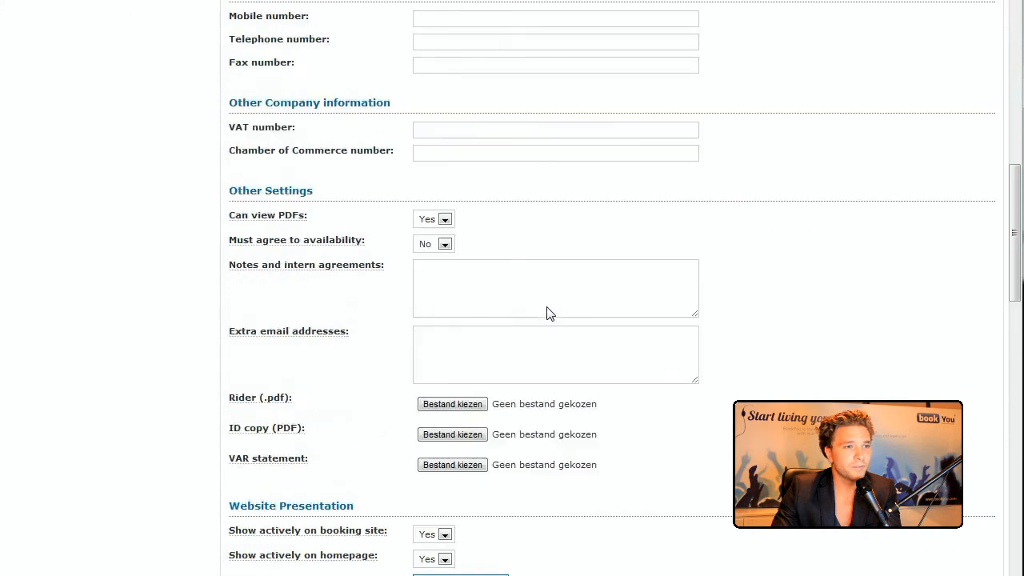
Look through the new artist form from the general information to the Network Bookings section, including the available types of artist.
scroll(544, 311, "up", 11)
scroll(533, 306, "up", 1)
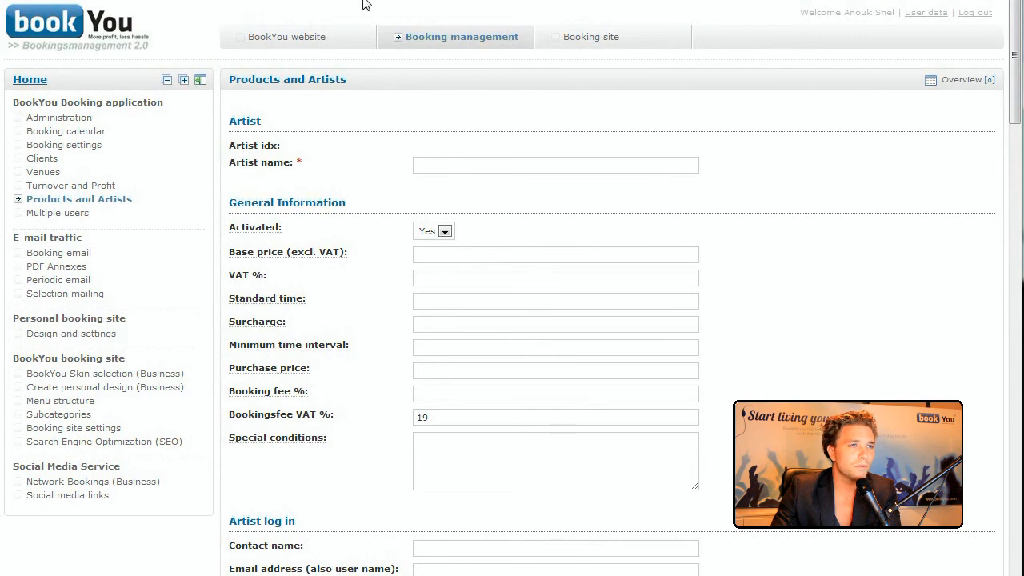
scroll(563, 304, "down", 14)
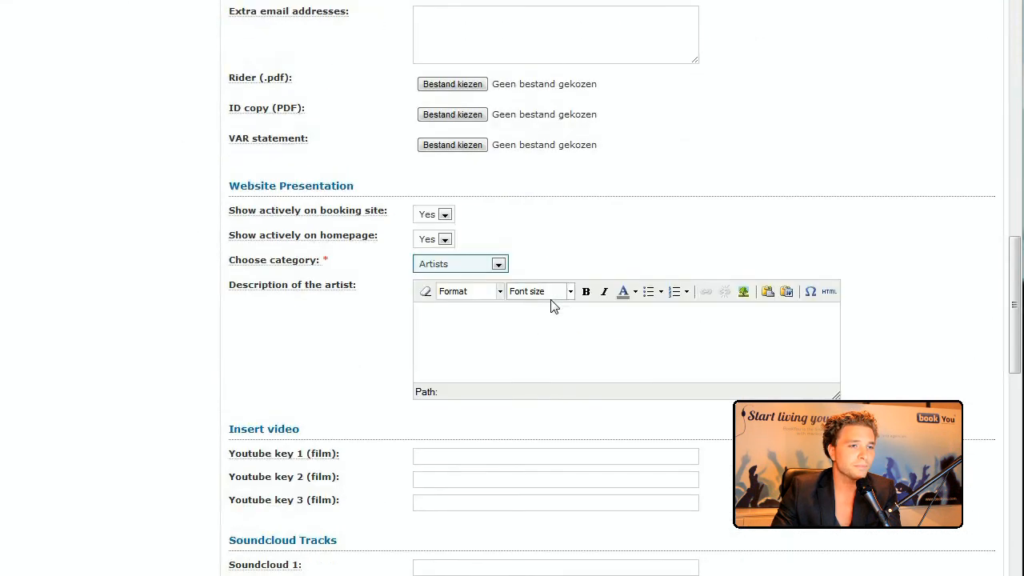
scroll(554, 306, "down", 6)
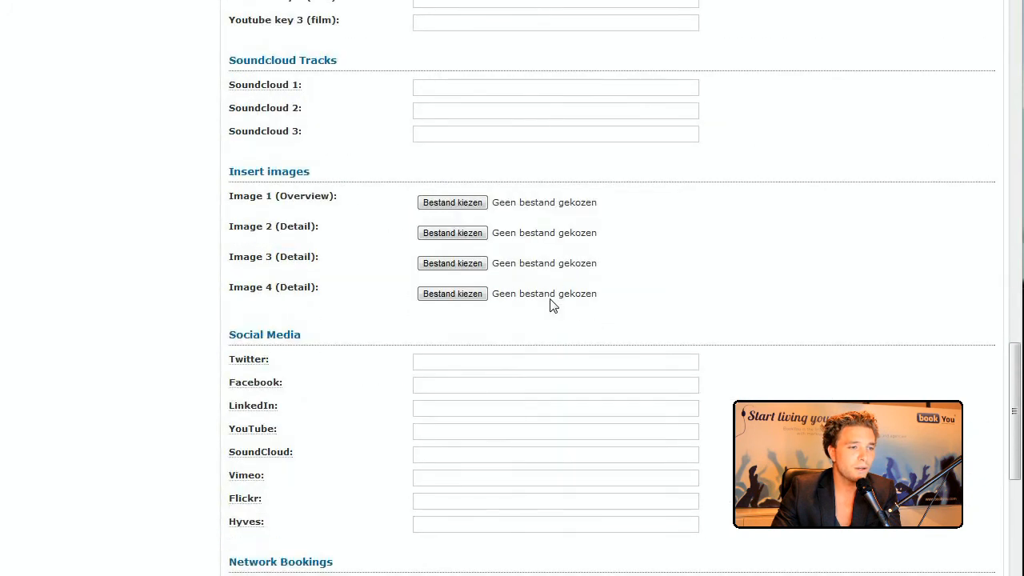
scroll(552, 305, "down", 3)
left_click(472, 352)
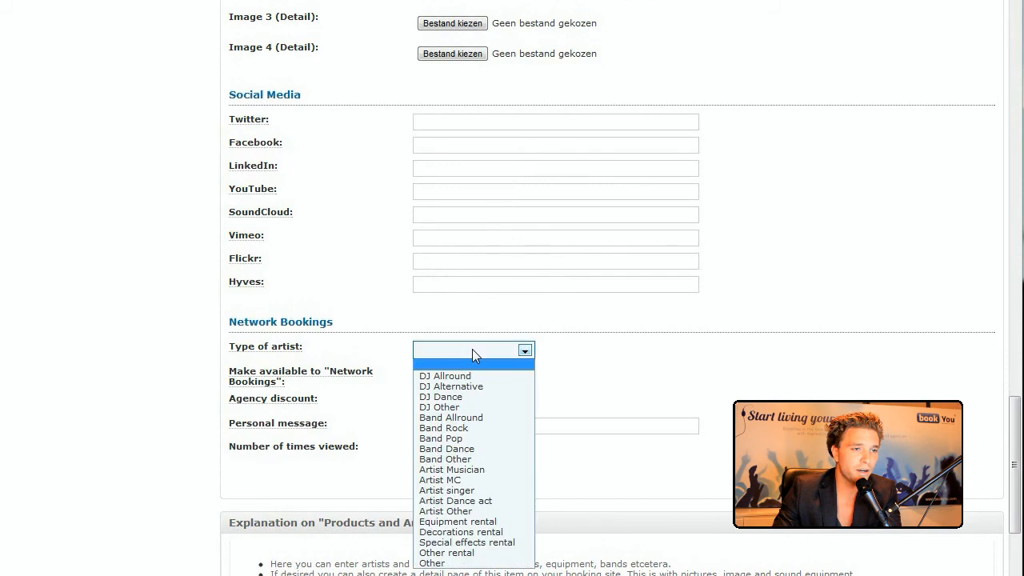
left_click(474, 349)
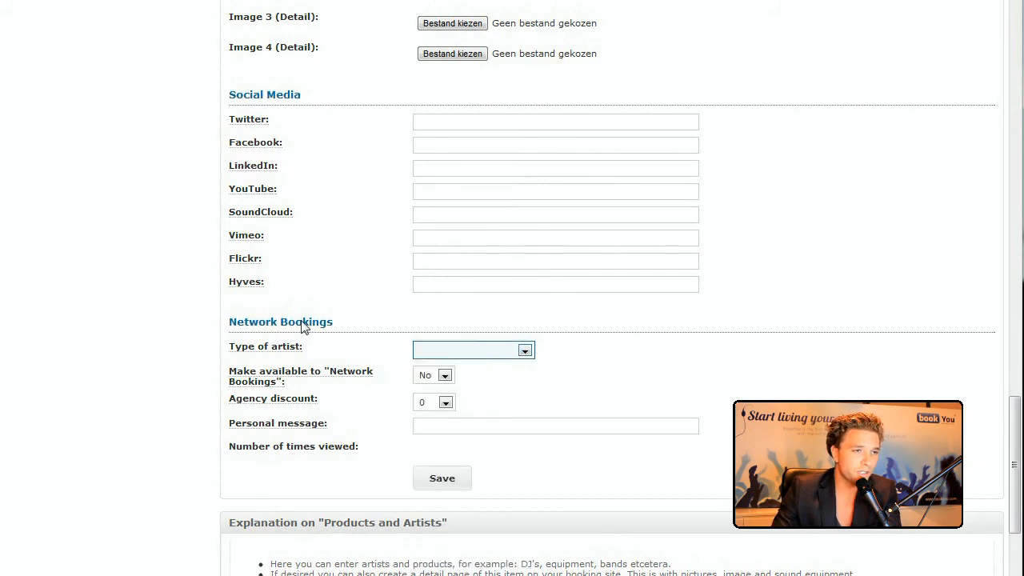
left_click_drag(229, 322, 336, 329)
left_click(354, 329)
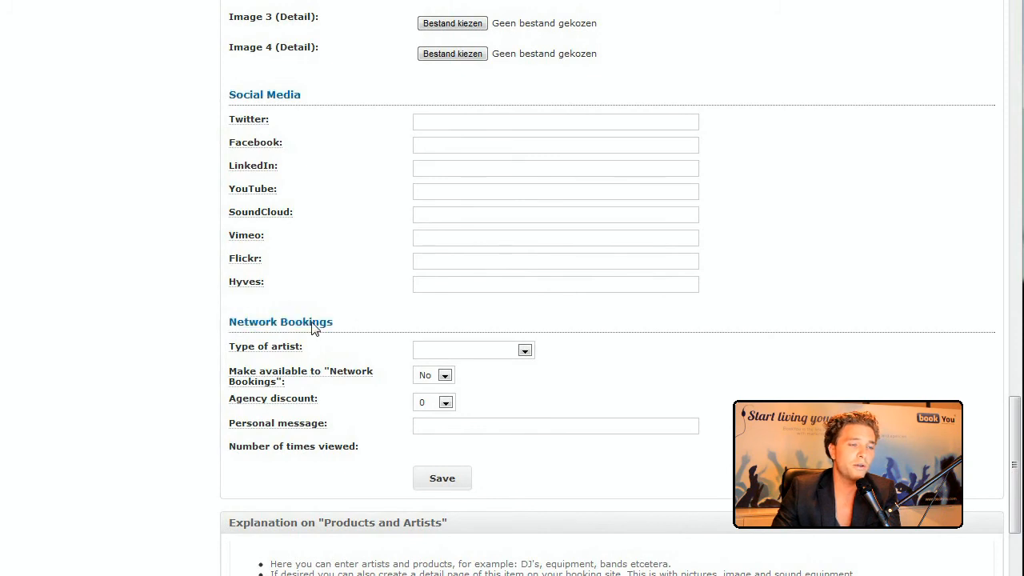
Set the type of artist under Network Bookings to DJ Allround.
left_click(508, 353)
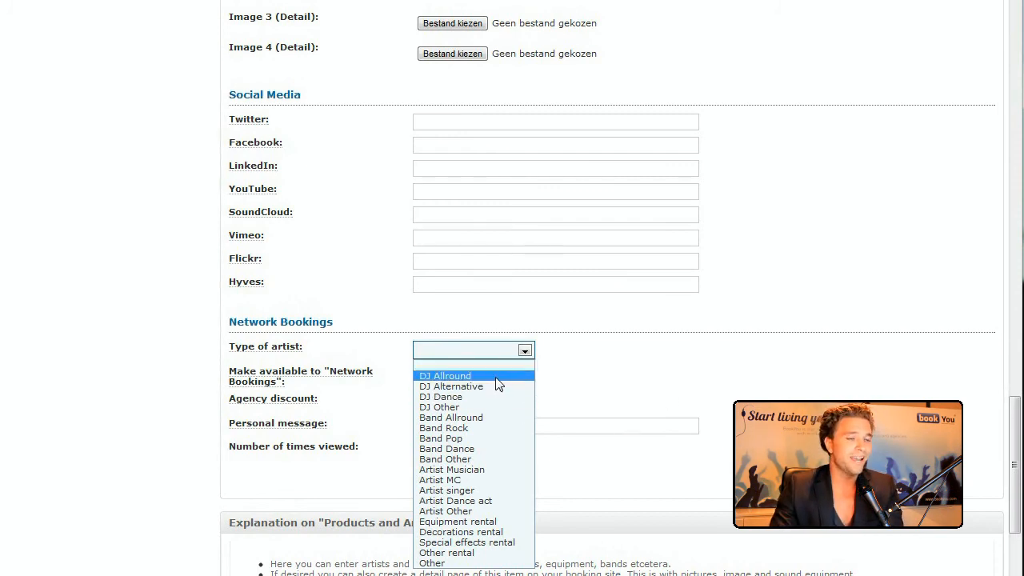
left_click(643, 382)
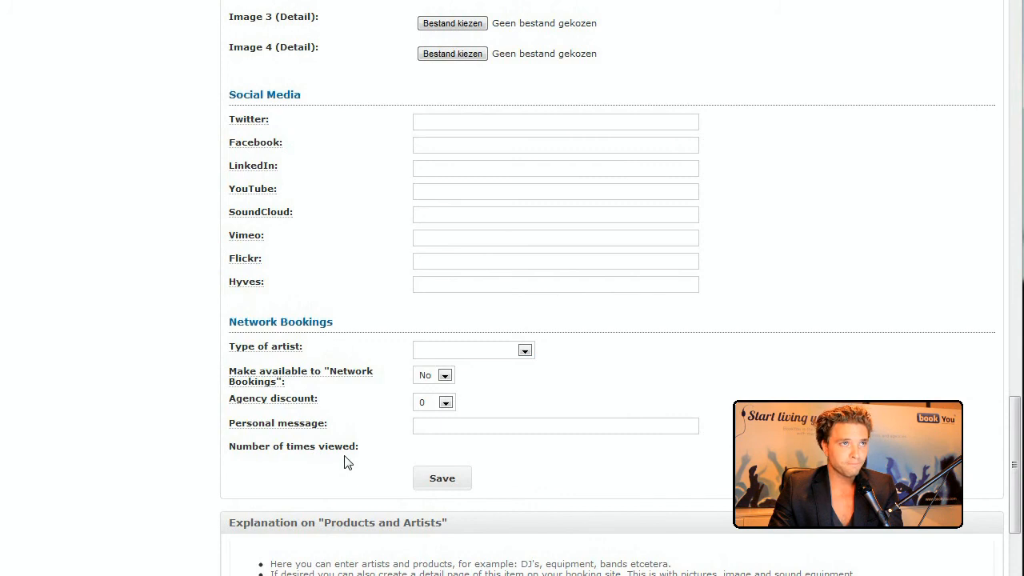
left_click(453, 348)
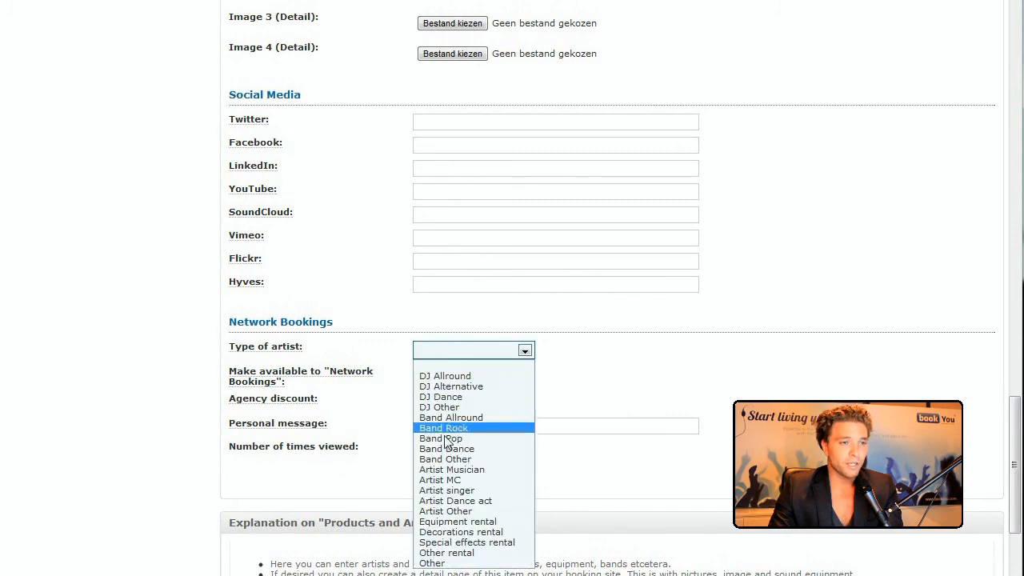
left_click(470, 378)
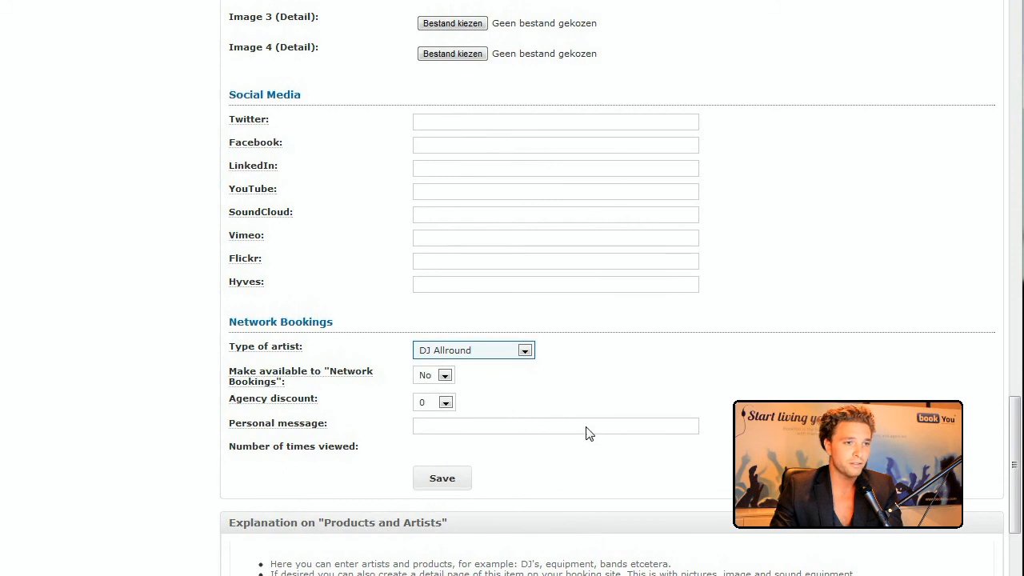
Set the agency discount for Network Bookings to 15.
left_click(446, 403)
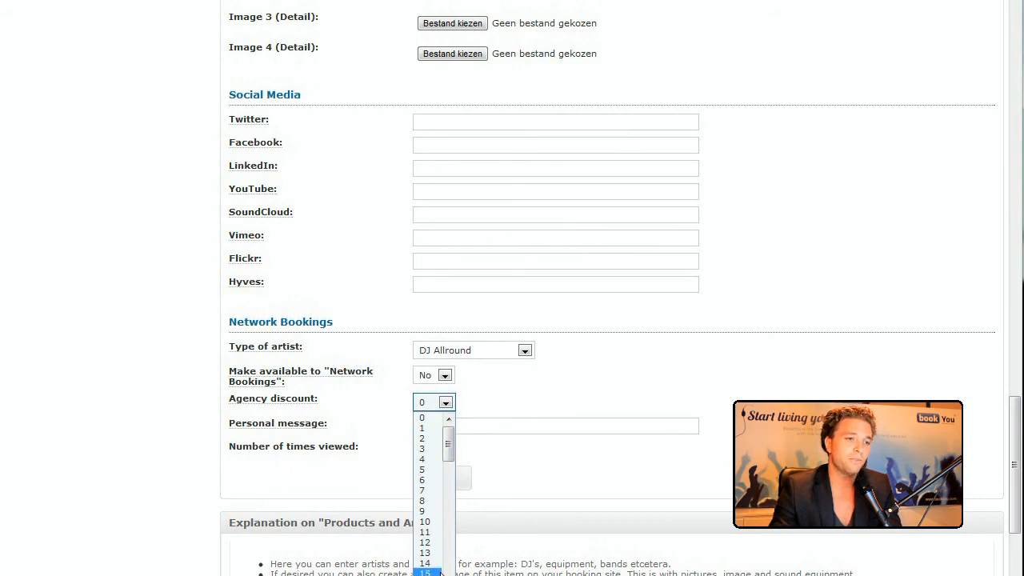
left_click(734, 408)
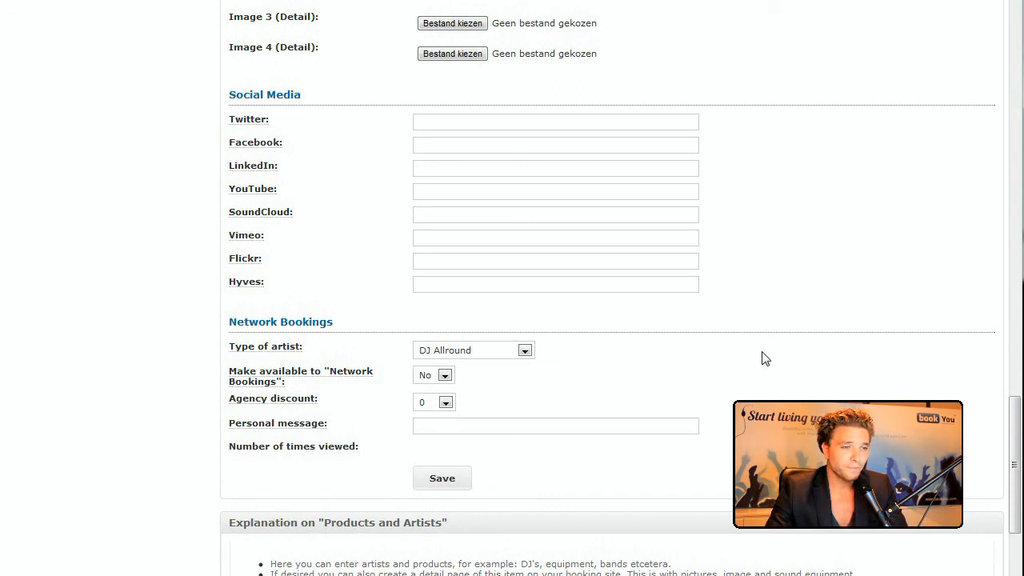
left_click(444, 402)
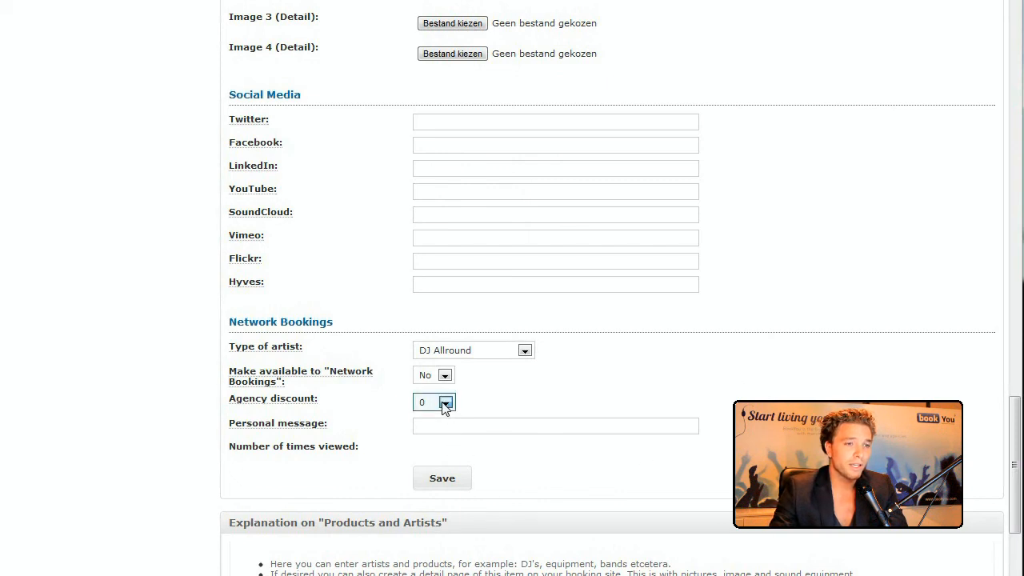
left_click_drag(451, 450, 450, 475)
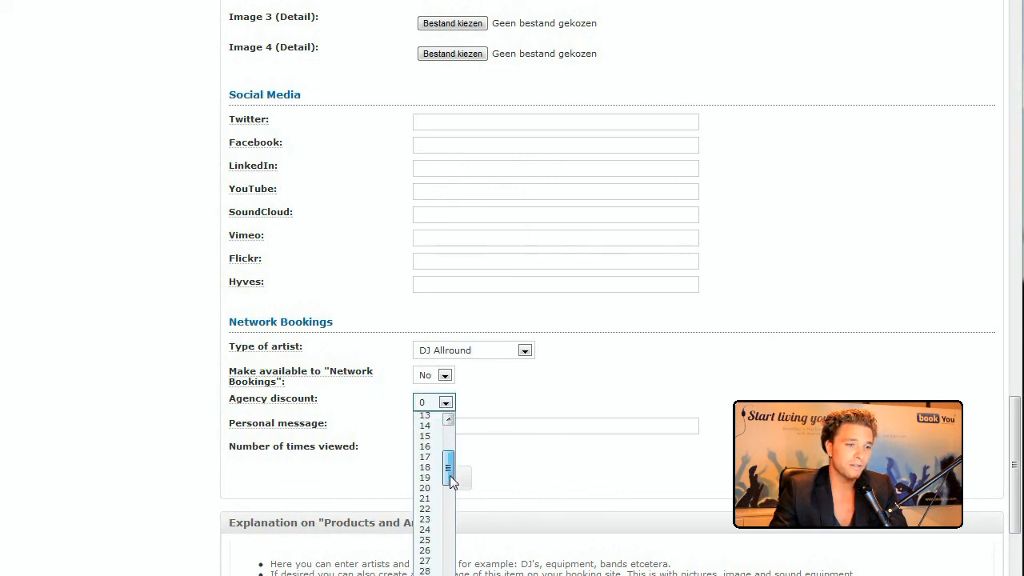
left_click(437, 437)
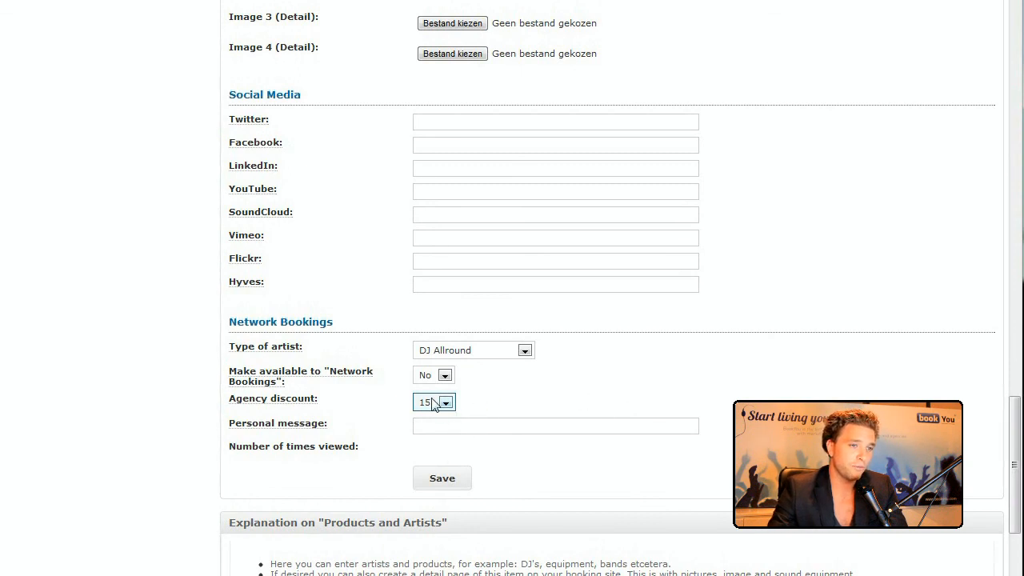
left_click(526, 415)
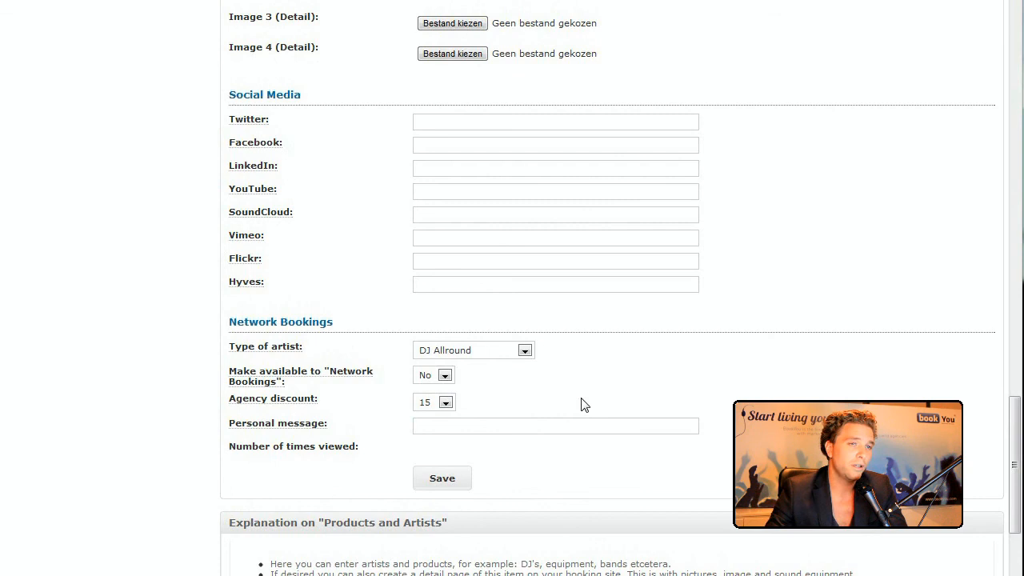
Review the artist form from its beginning down to the personal message field and the explanation on Products and Artists.
scroll(651, 399, "up", 20)
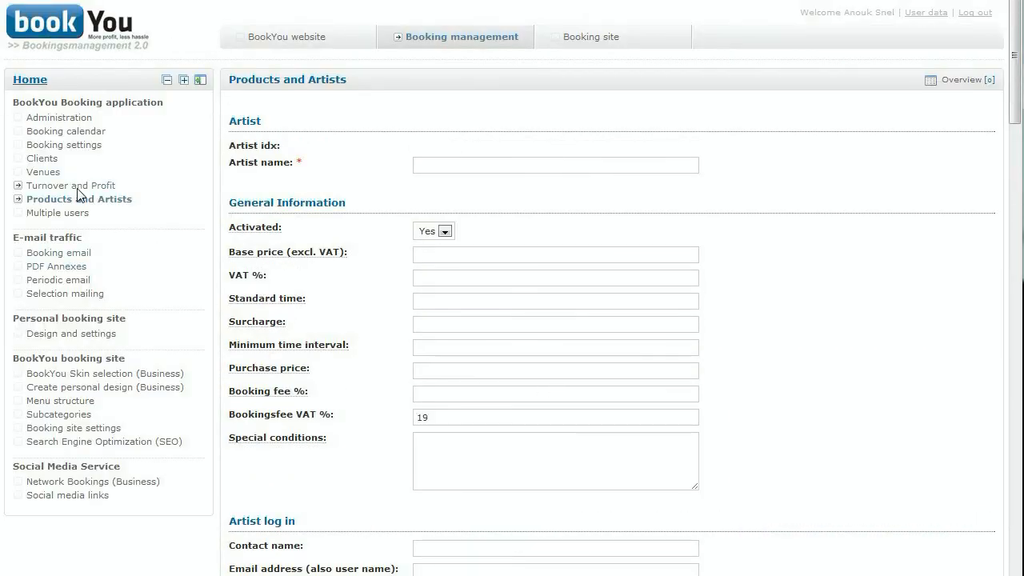
scroll(570, 407, "down", 20)
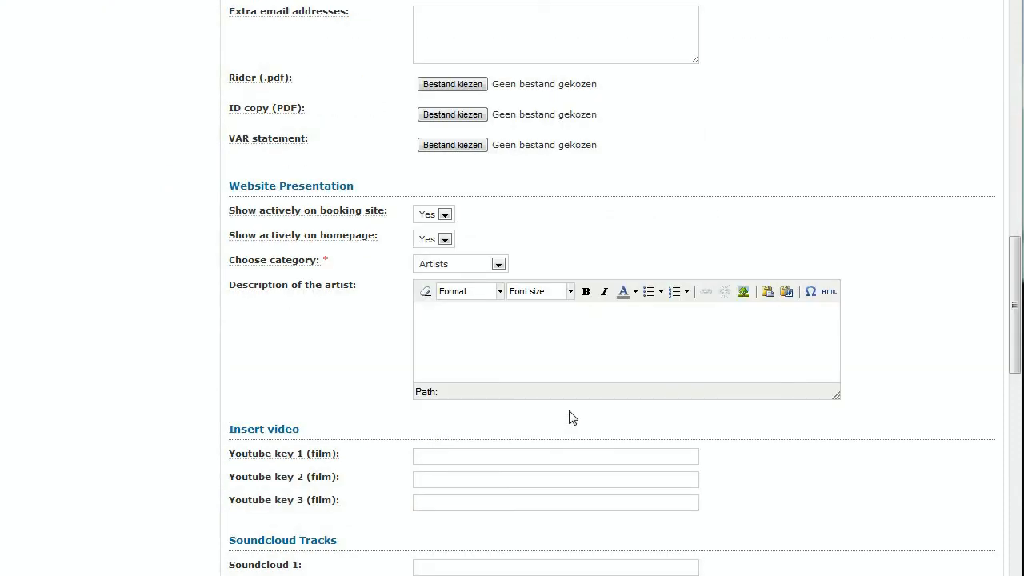
scroll(571, 420, "down", 6)
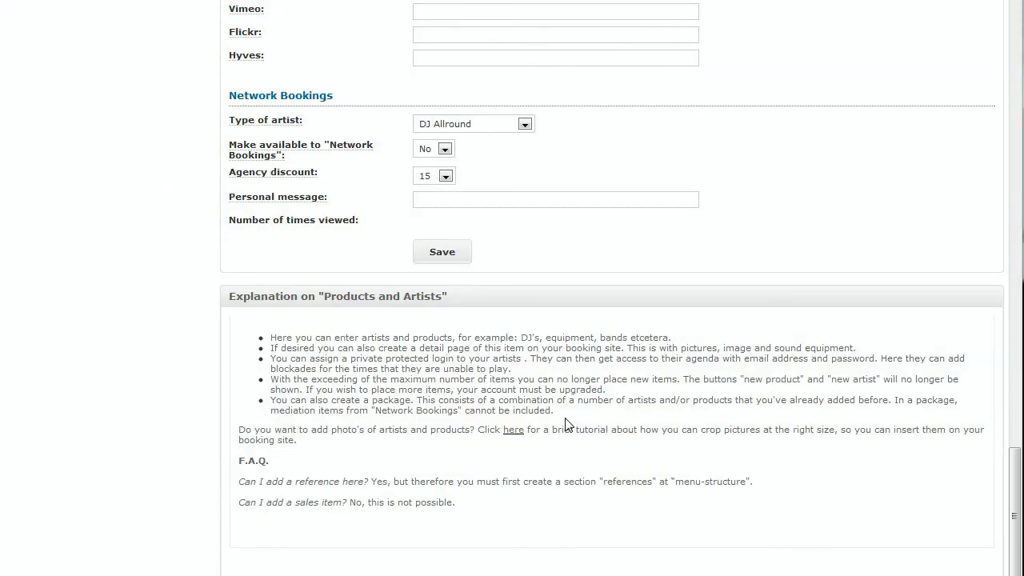
scroll(570, 422, "up", 1)
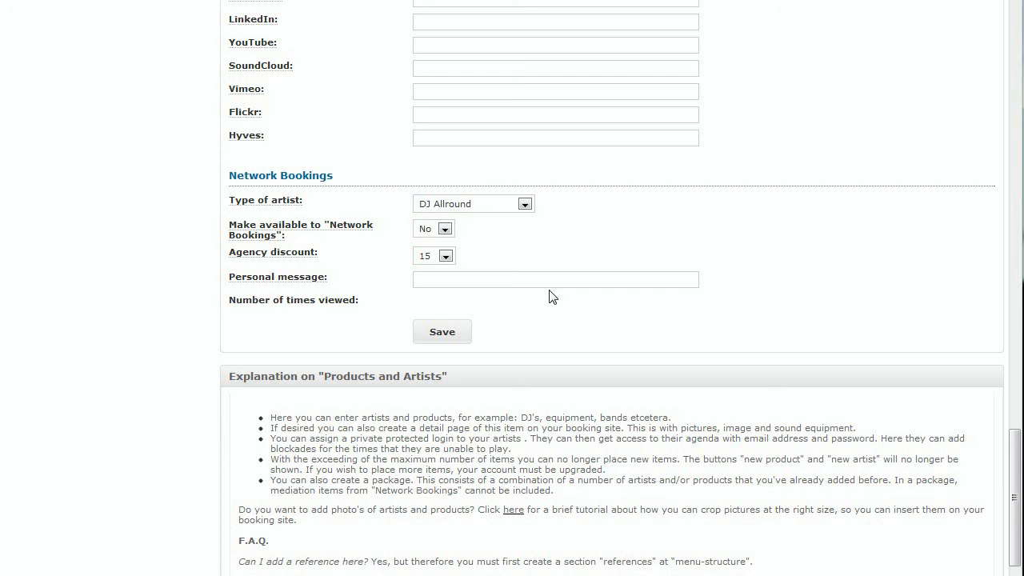
mouse_move(307, 280)
Leave the artist form for the Products and Artists overview, mark DJ TOP! as for deletion and unmark it again.
scroll(621, 374, "up", 18)
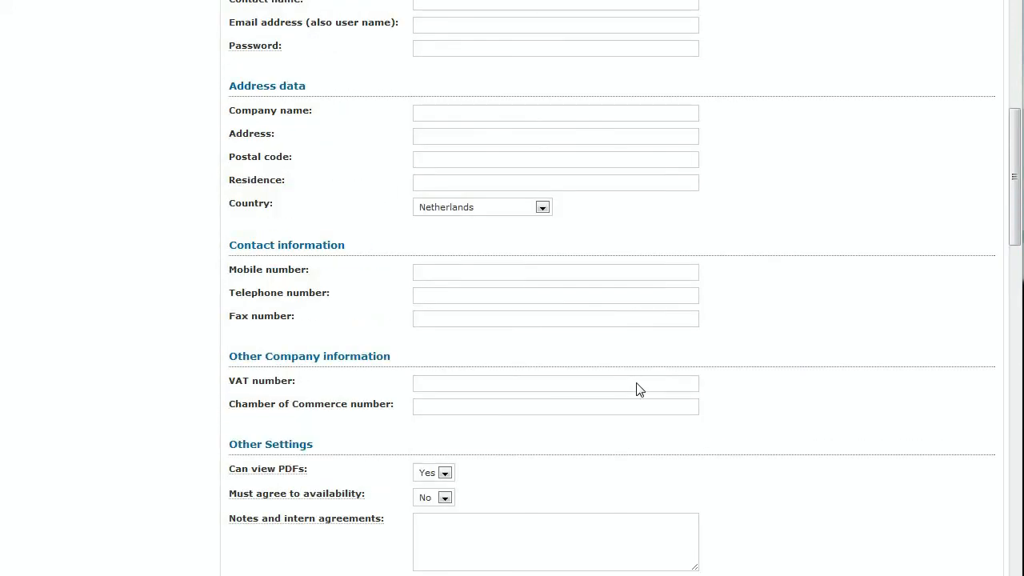
scroll(639, 390, "up", 6)
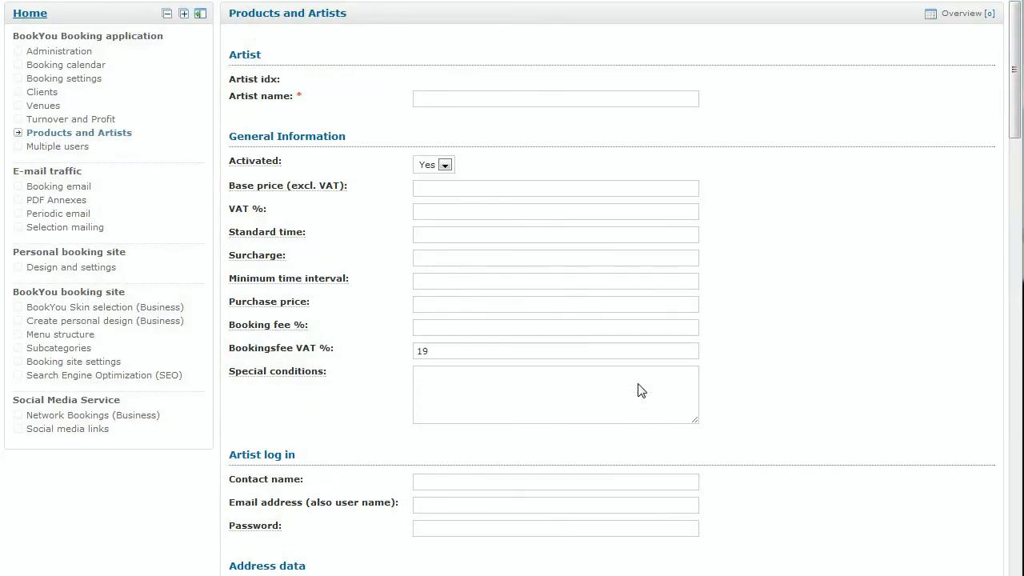
left_click(131, 133)
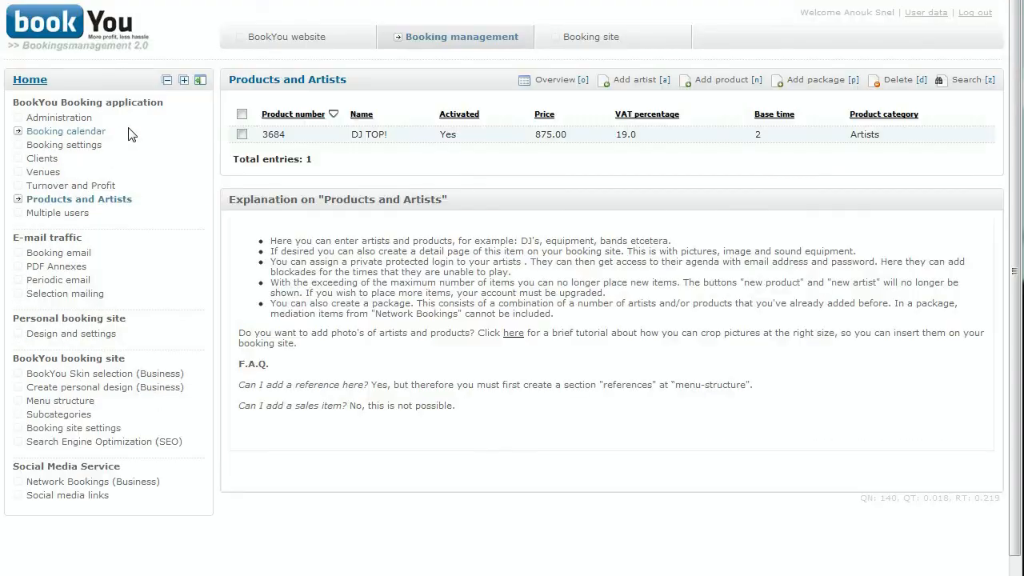
left_click(242, 134)
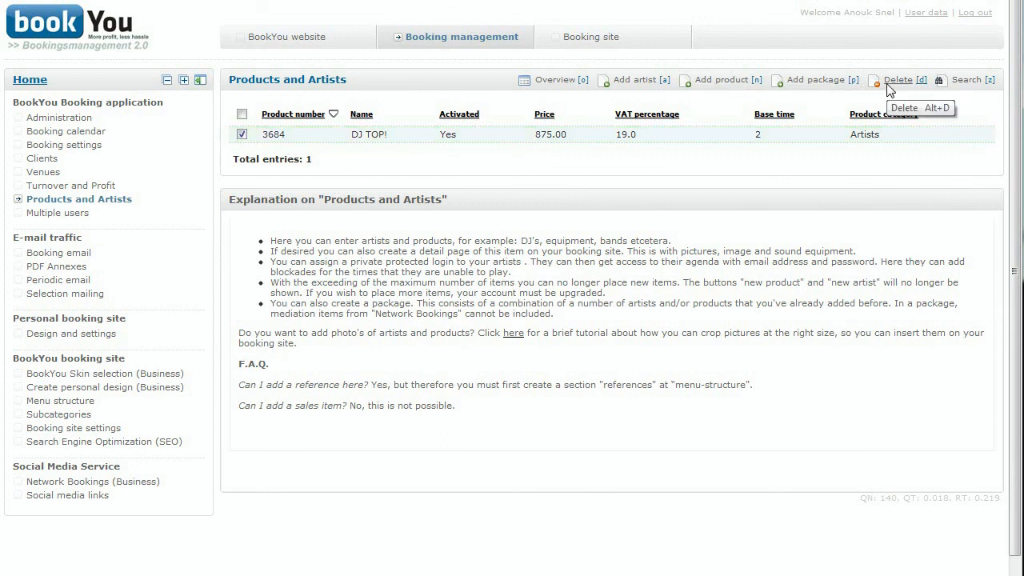
left_click(242, 134)
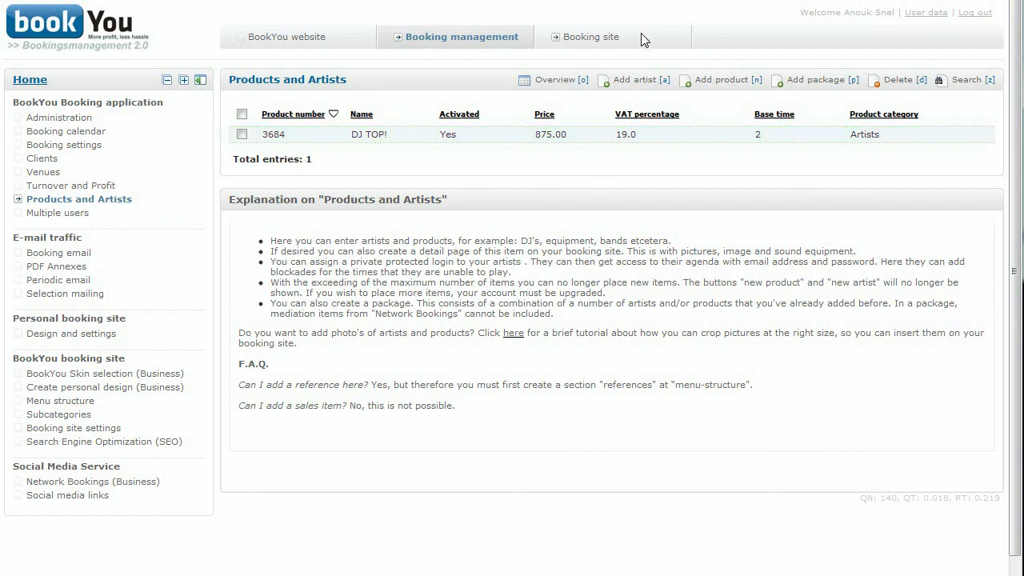
Open the booking calendar.
left_click(96, 133)
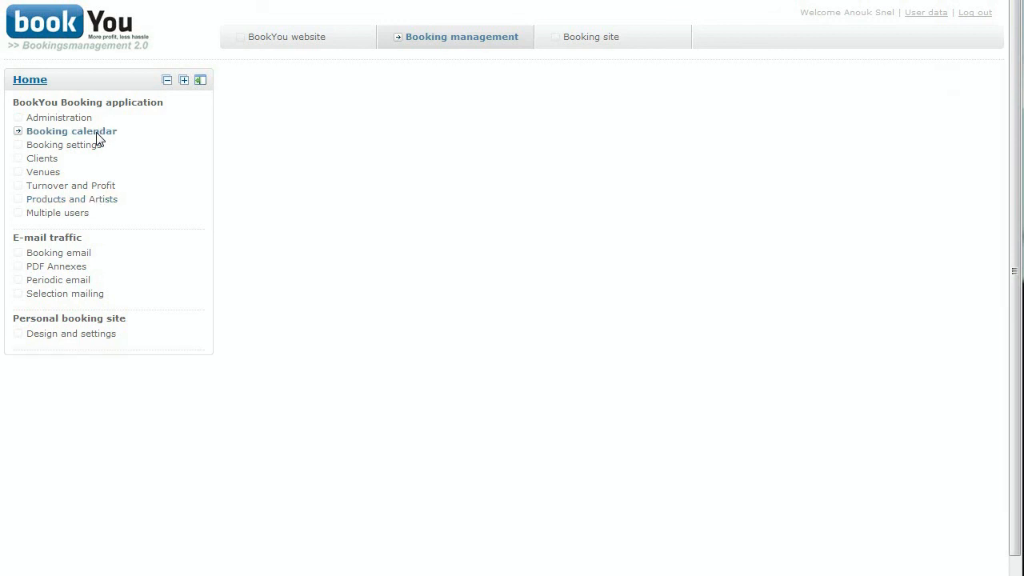